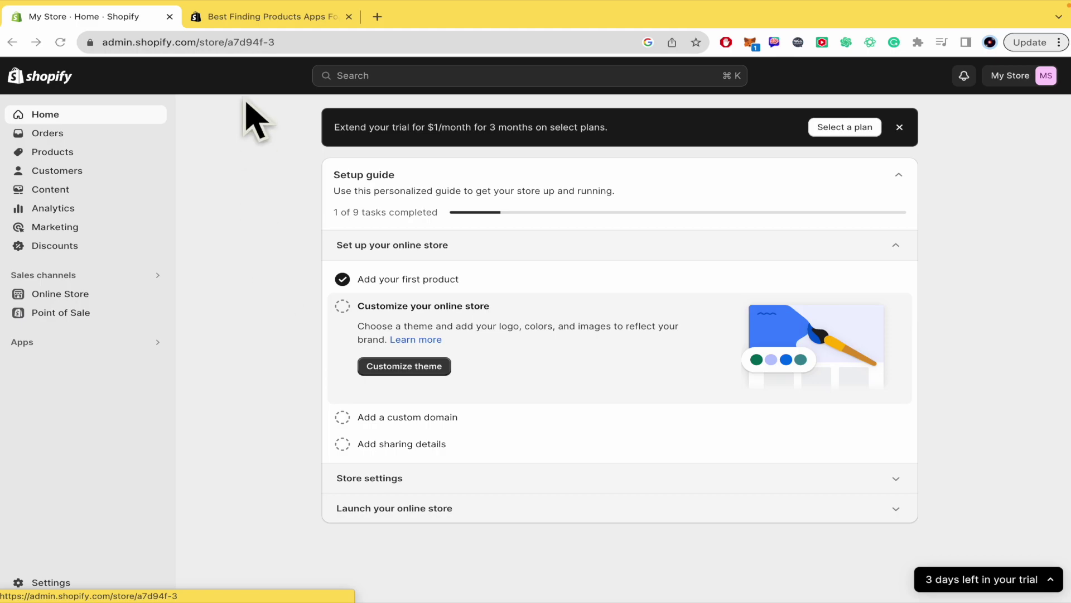
left_click(252, 21)
left_click(387, 85)
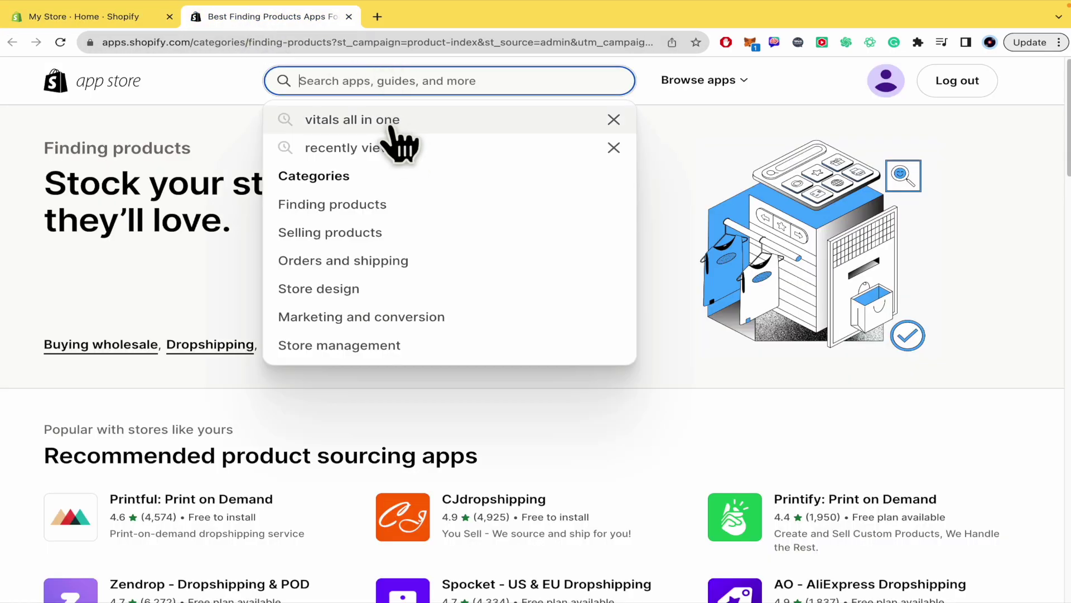
left_click(100, 25)
left_click(289, 22)
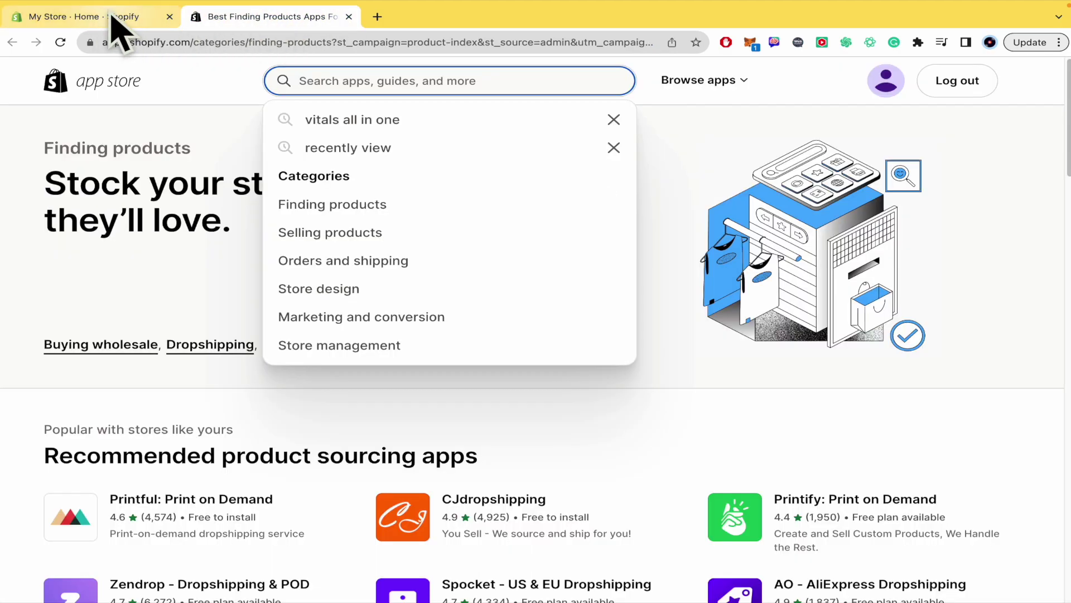
left_click(140, 25)
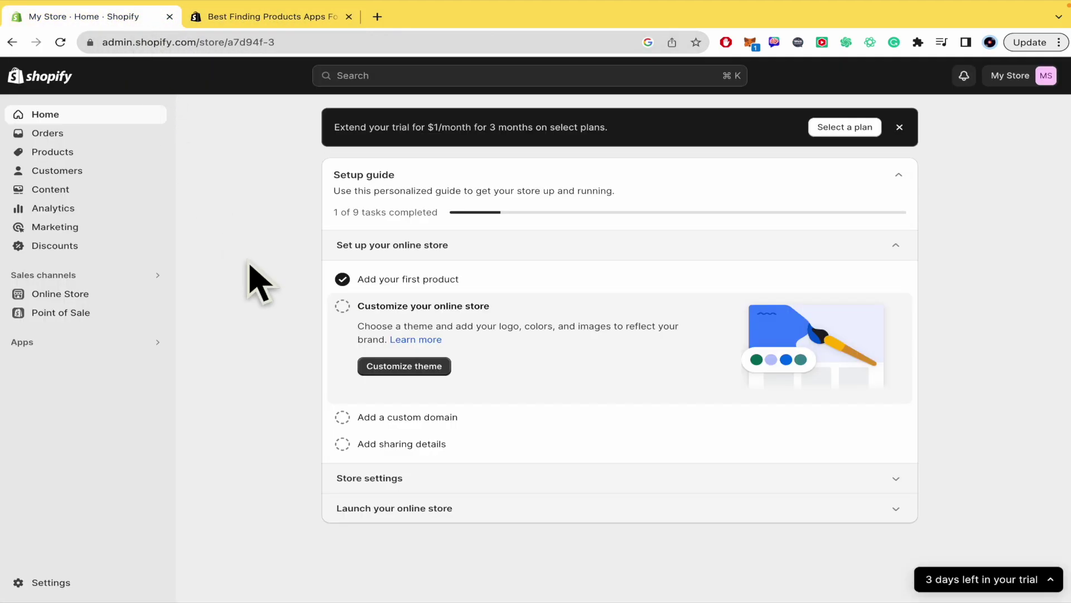
- Open the Shopify App Store from the store's recommended apps
left_click(78, 343)
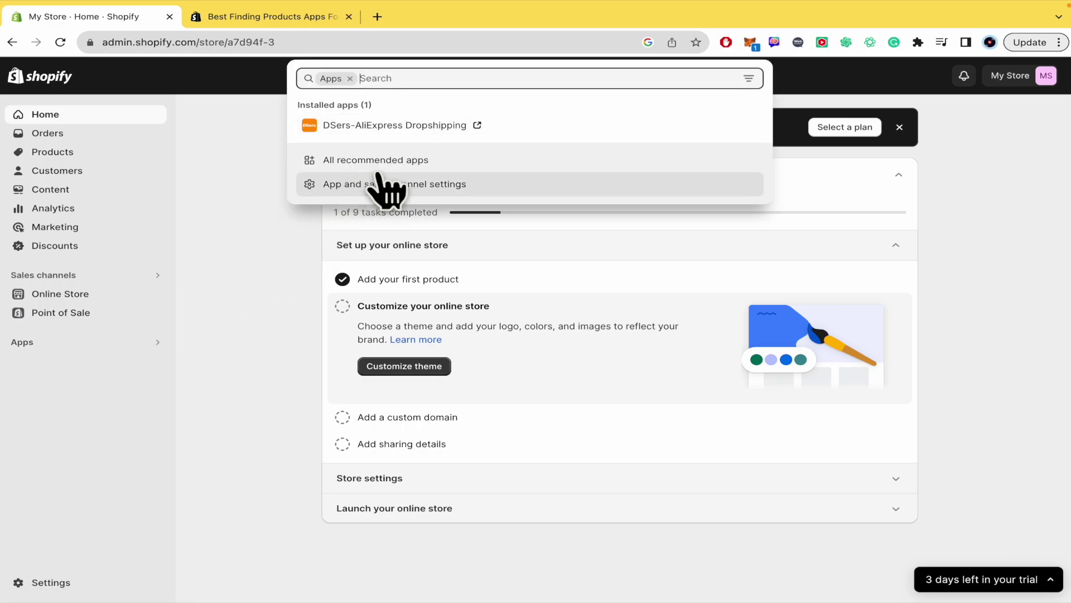
left_click(383, 162)
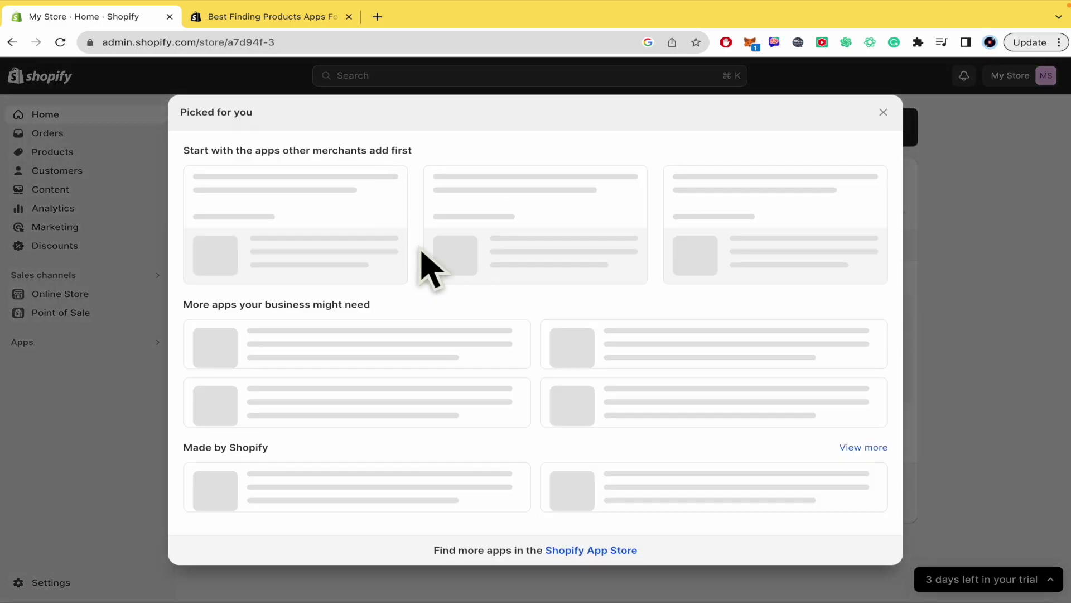
scroll(540, 485, "down", 1)
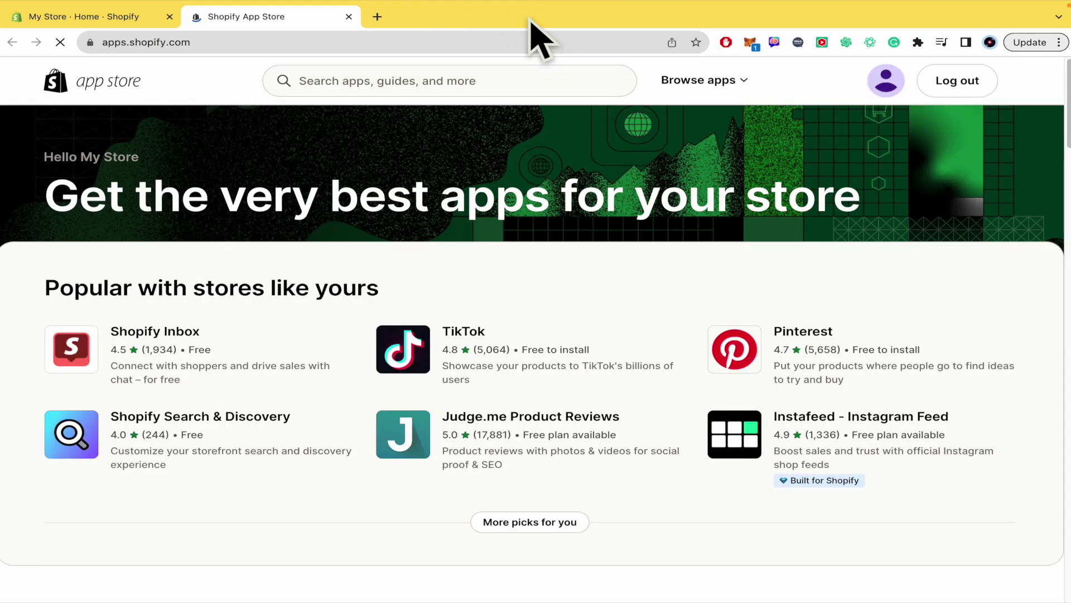
- Search the app store for "vitals all in one"
left_click(438, 82)
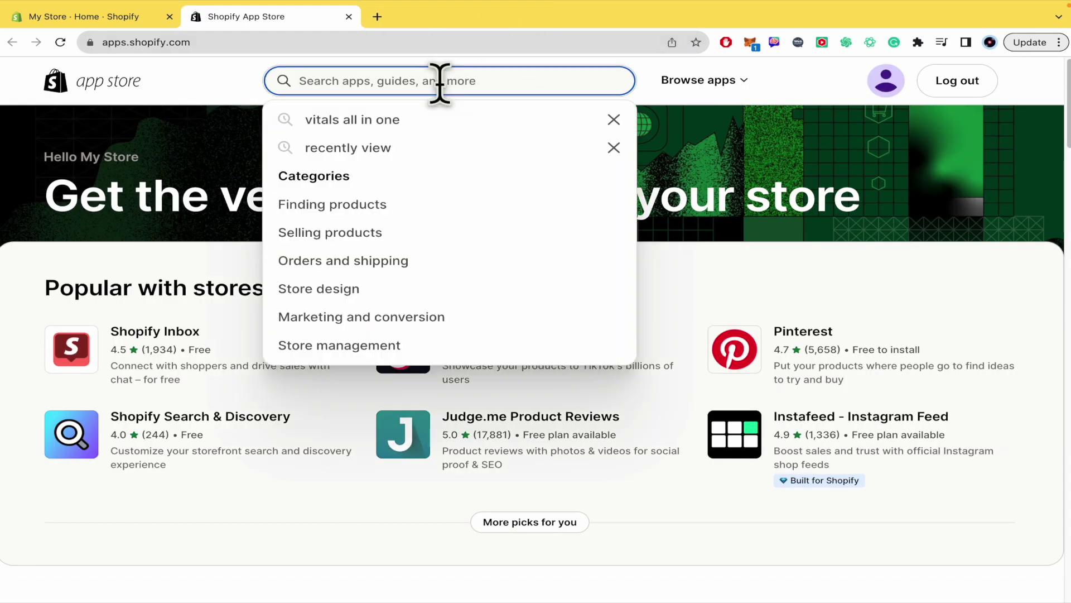
type("v")
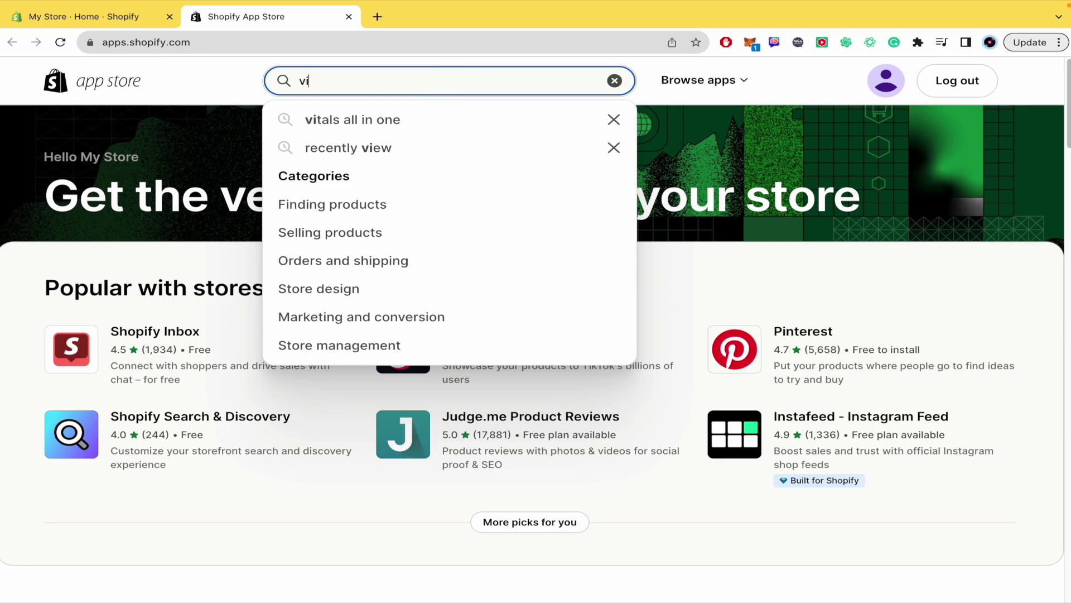
type("i")
key("Return")
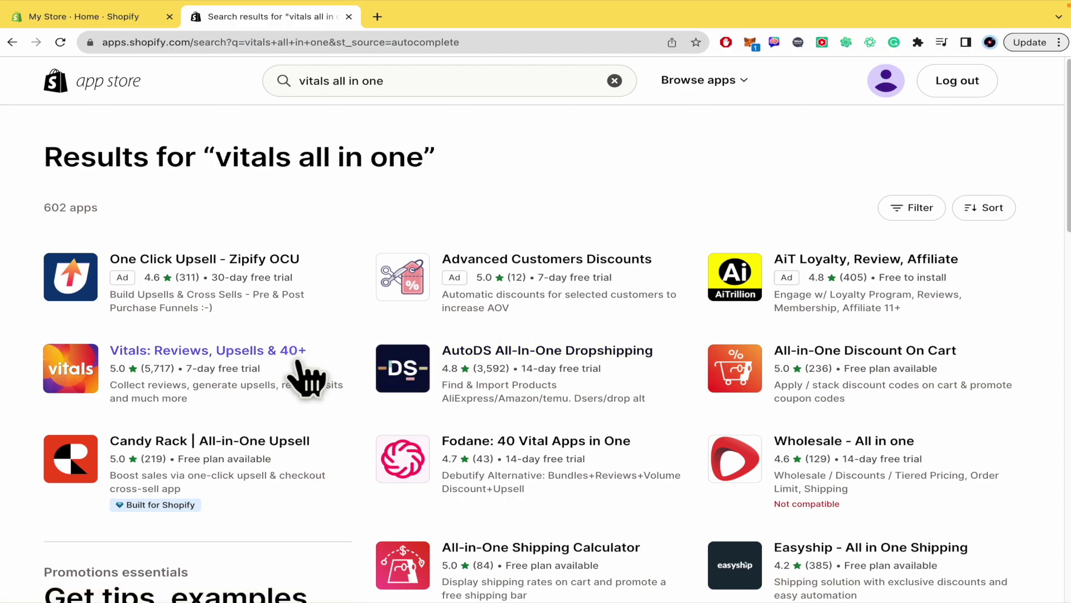
- Open the Vitals: Reviews, Upsells & 40+ listing and install the app on My Store with the existing account
left_click(238, 358)
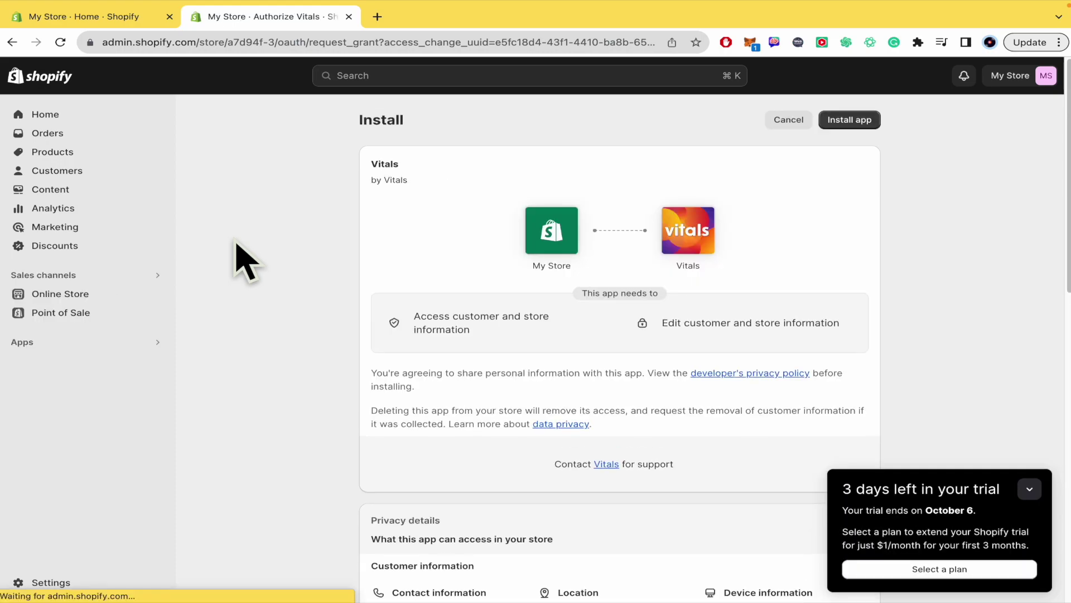
left_click(848, 120)
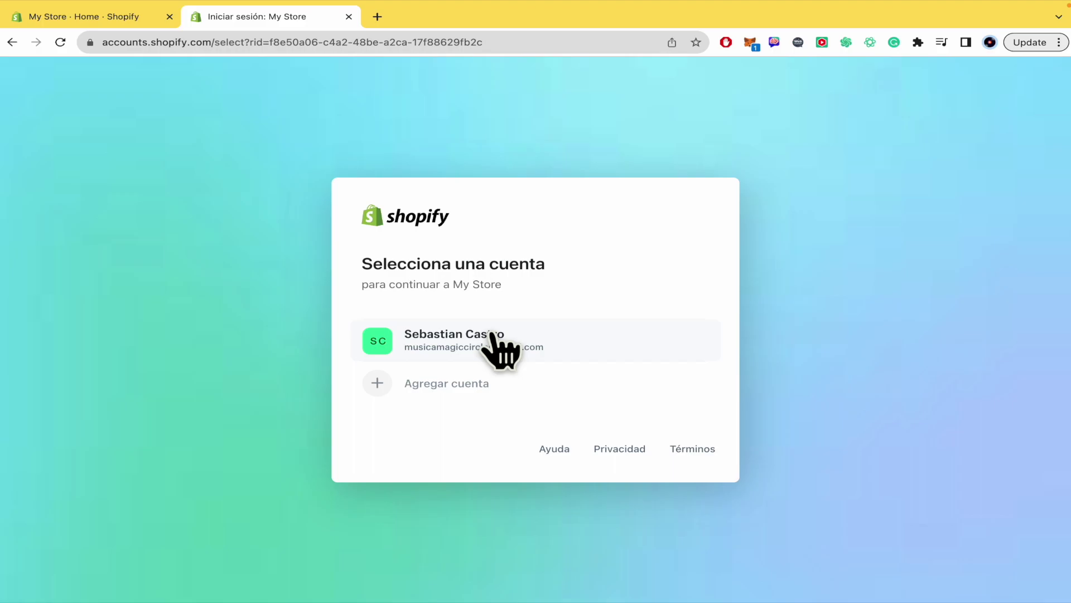
left_click(490, 337)
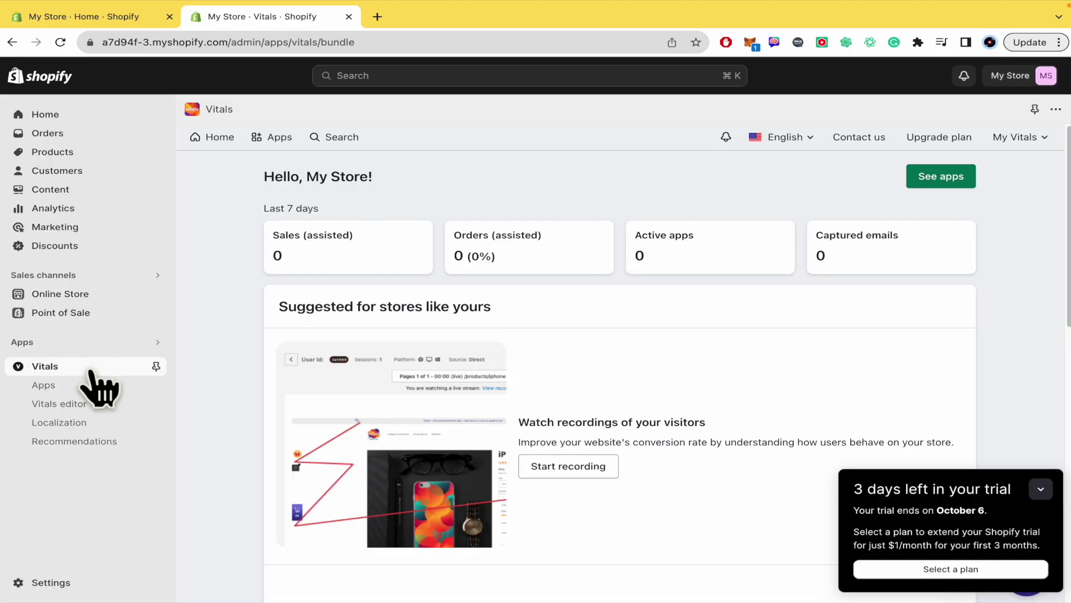
- Open the full list of Vitals apps and look through the available modules
scroll(546, 359, "down", 1)
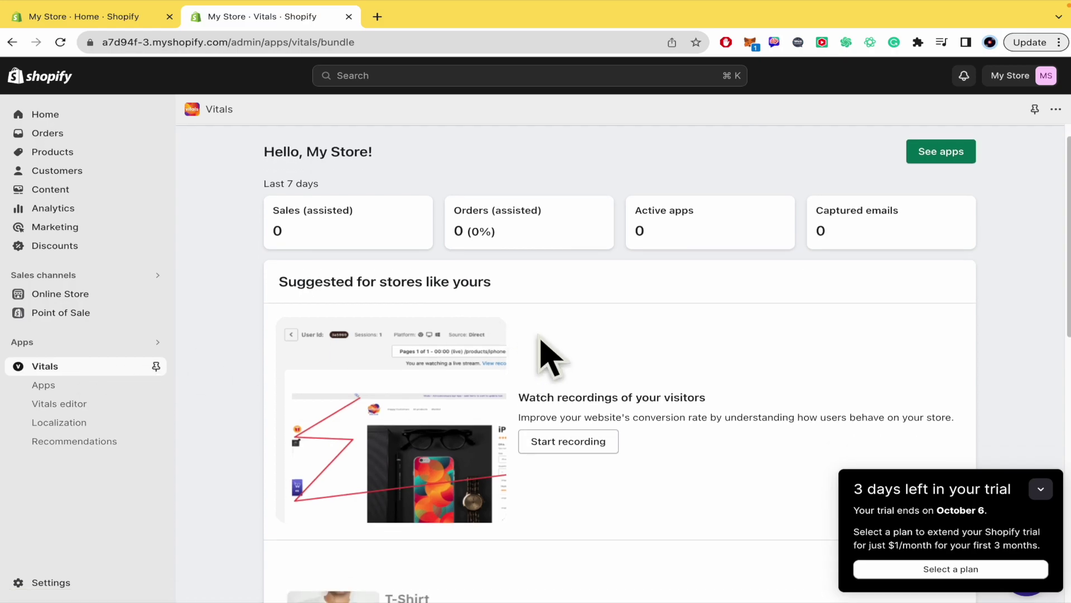
left_click(947, 160)
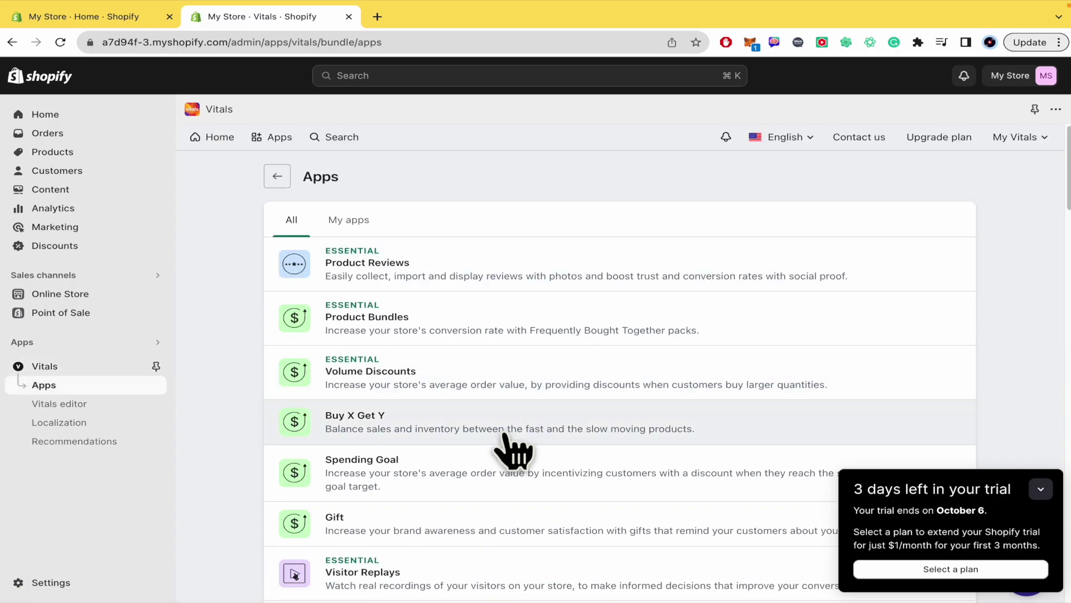
scroll(511, 450, "down", 7)
scroll(511, 449, "down", 16)
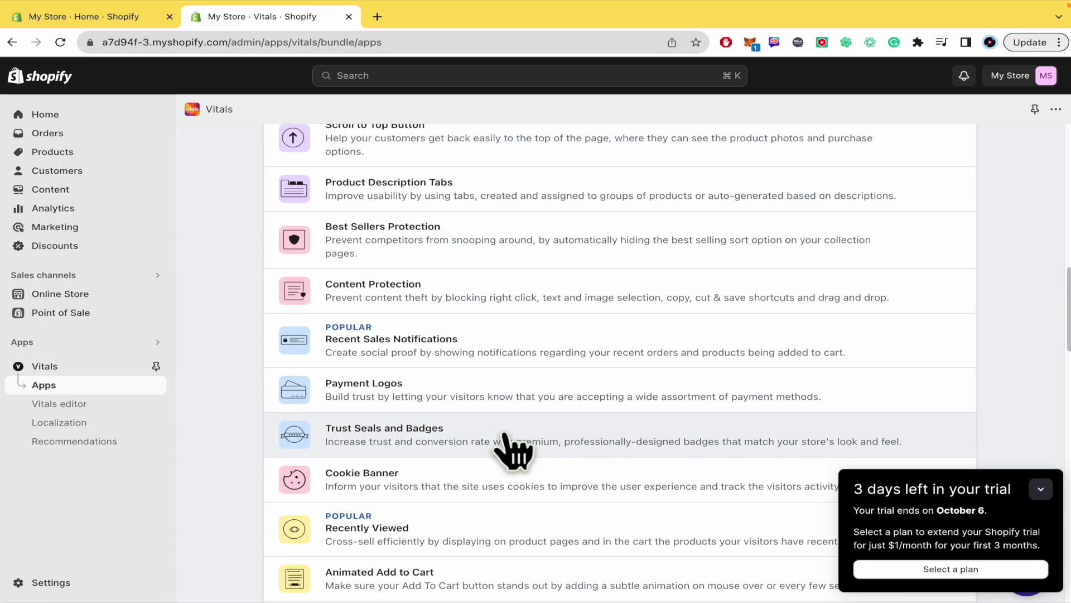
scroll(511, 450, "down", 11)
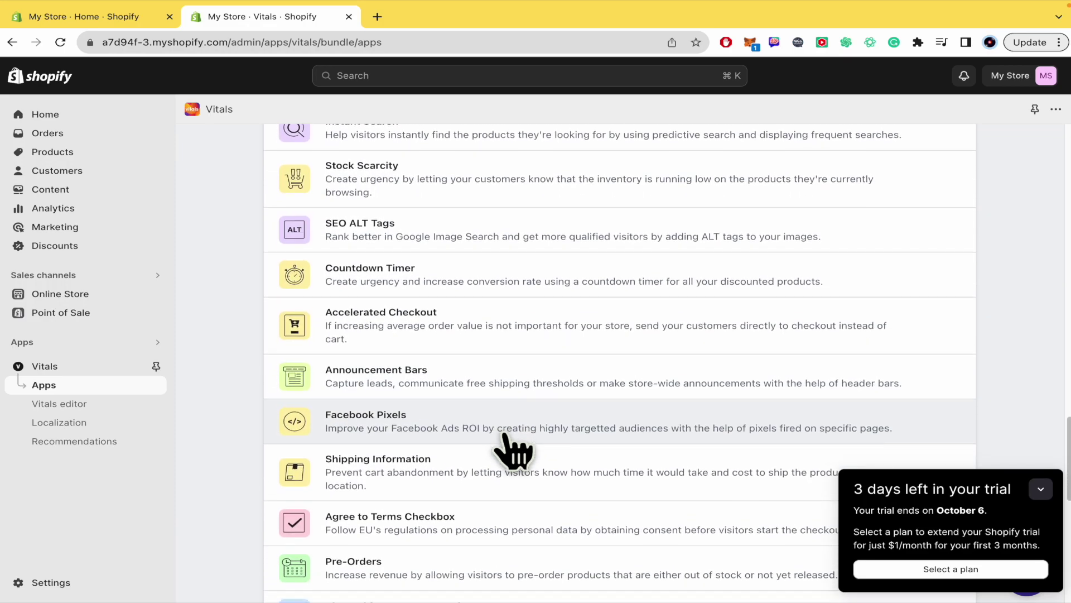
scroll(512, 449, "down", 4)
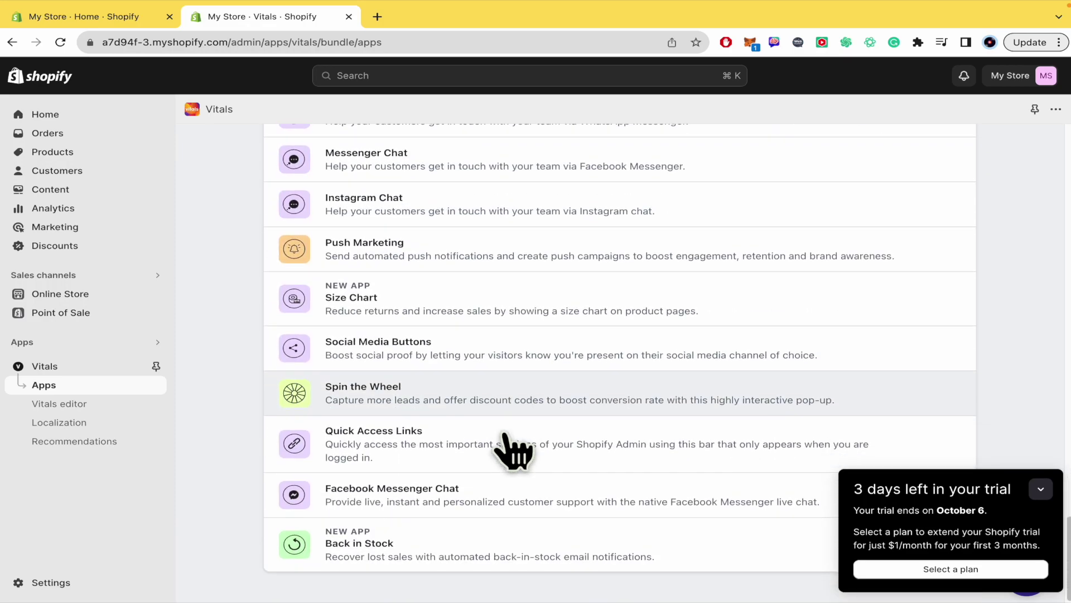
scroll(512, 450, "up", 20)
scroll(511, 450, "up", 2)
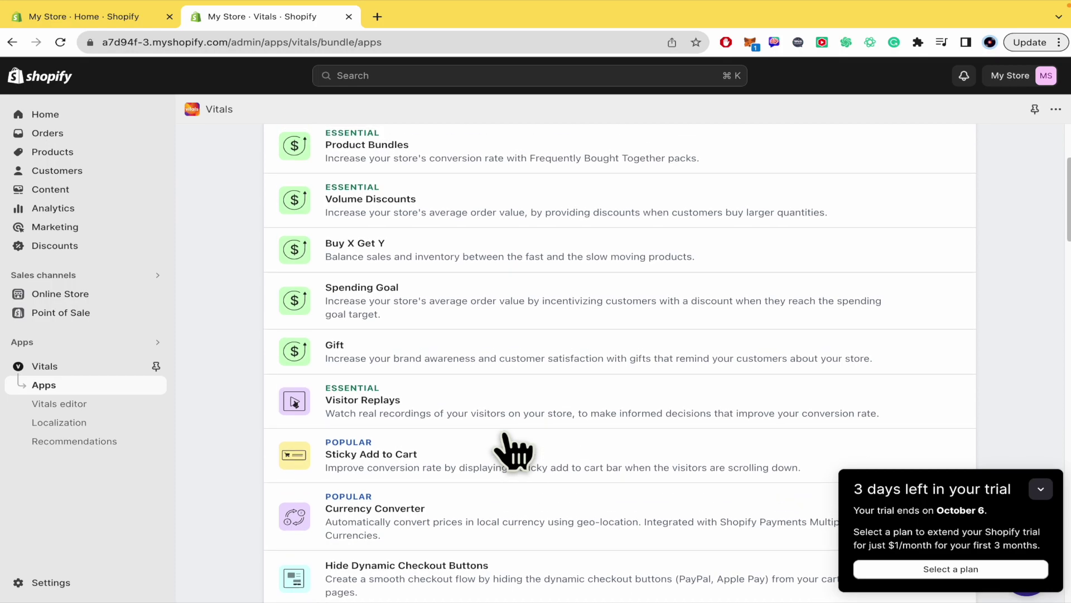
- Find the Recently Viewed module by searching the page for "recen" and enable it
key("super+f")
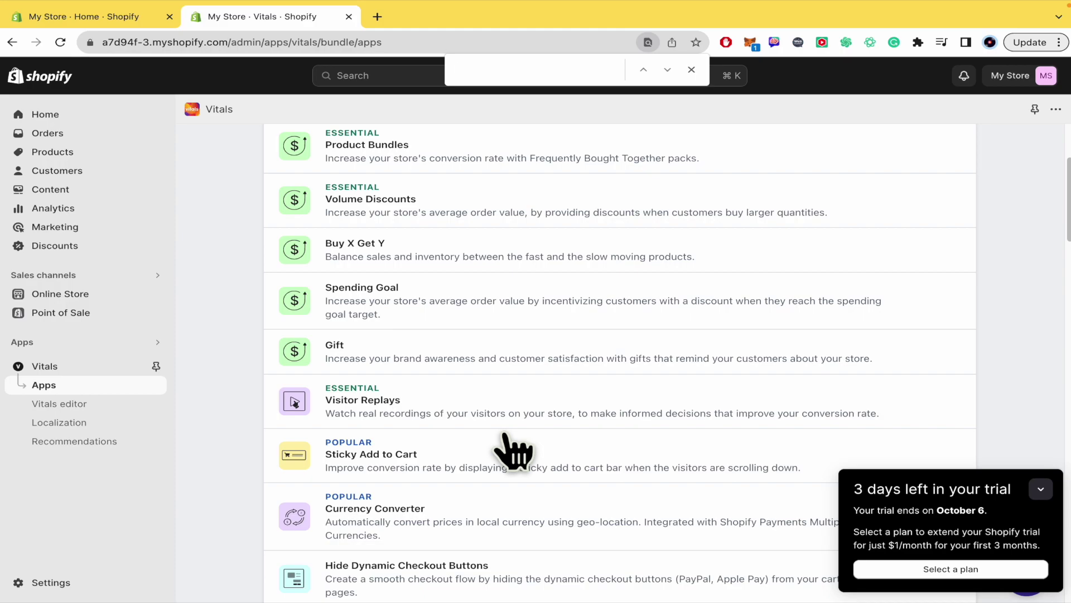
type("recen")
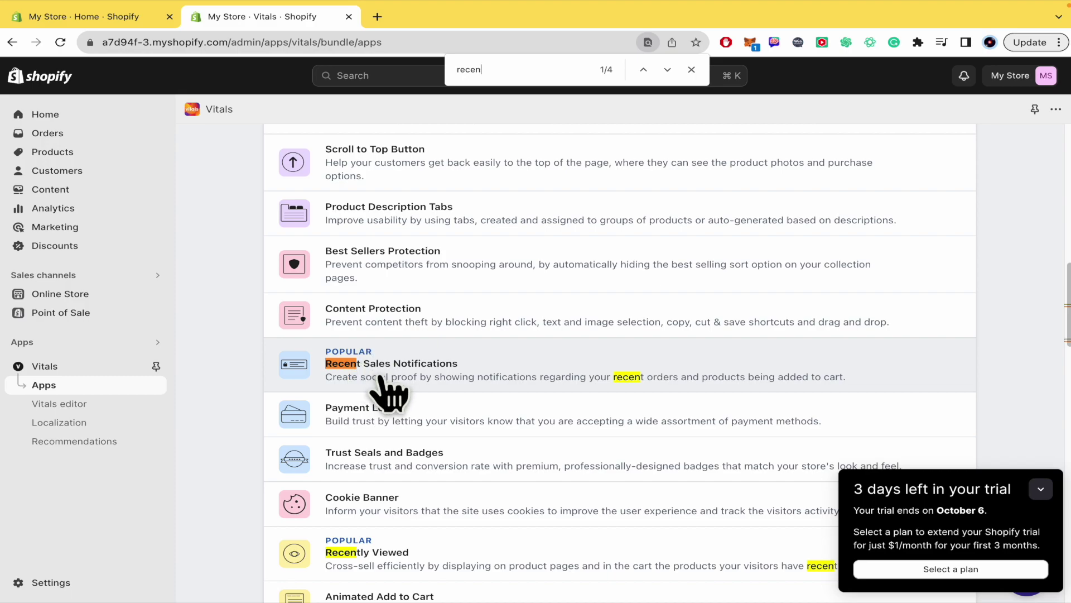
scroll(382, 378, "down", 5)
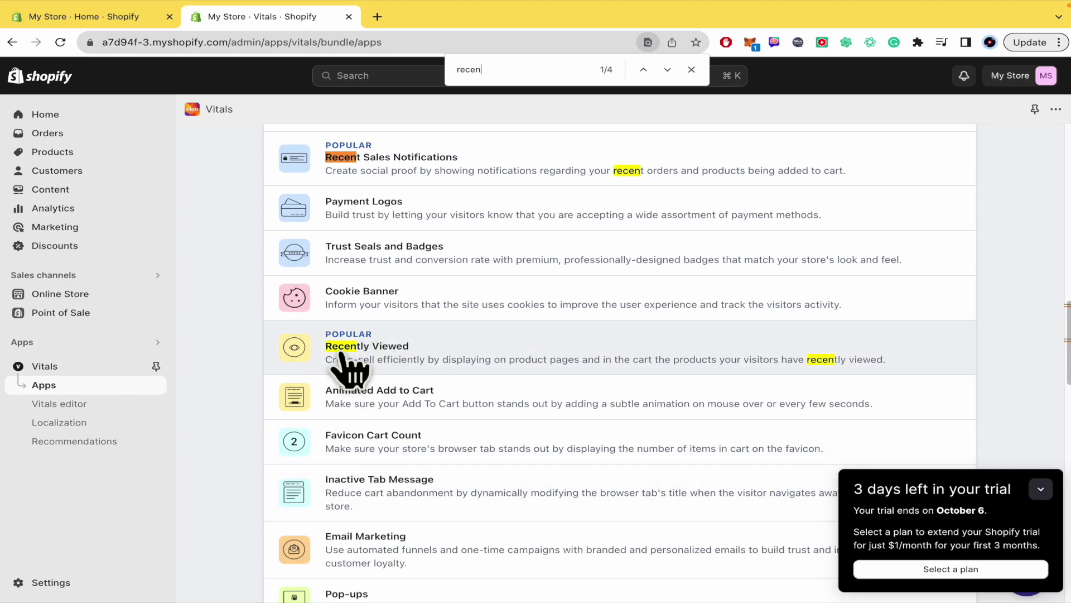
left_click(425, 356)
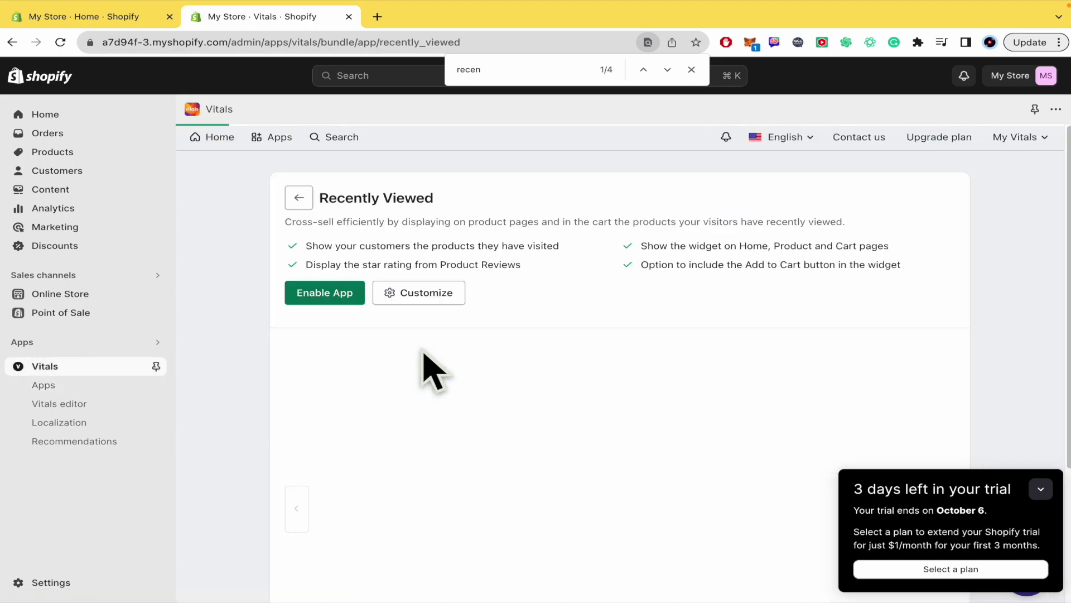
left_click(338, 296)
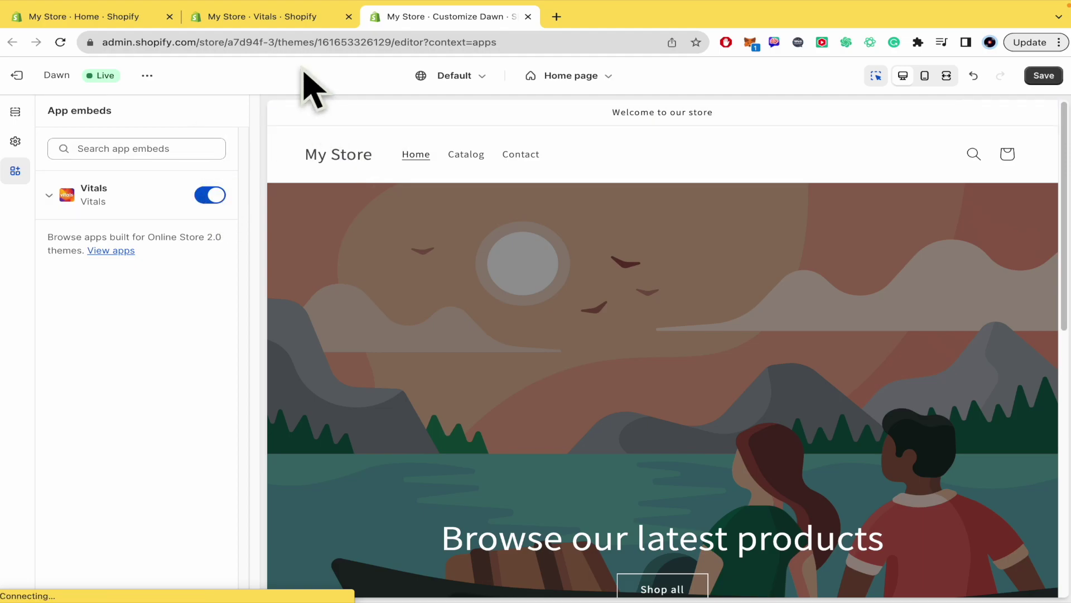
- Review the general settings of the Recently Viewed module in Vitals and return to the Dawn theme editor
left_click(282, 17)
scroll(376, 394, "down", 2)
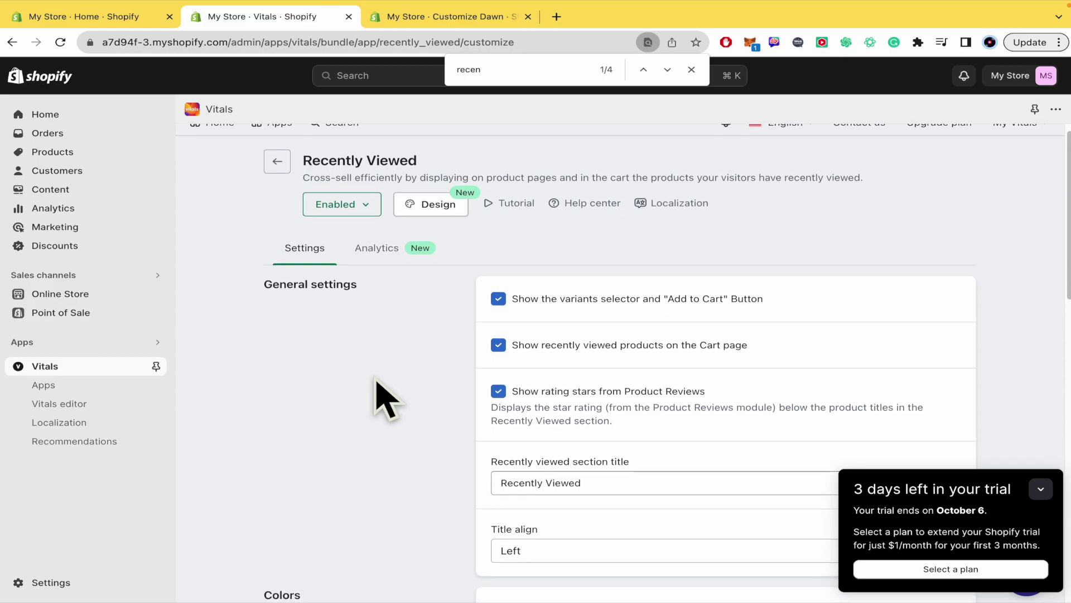
left_click(446, 18)
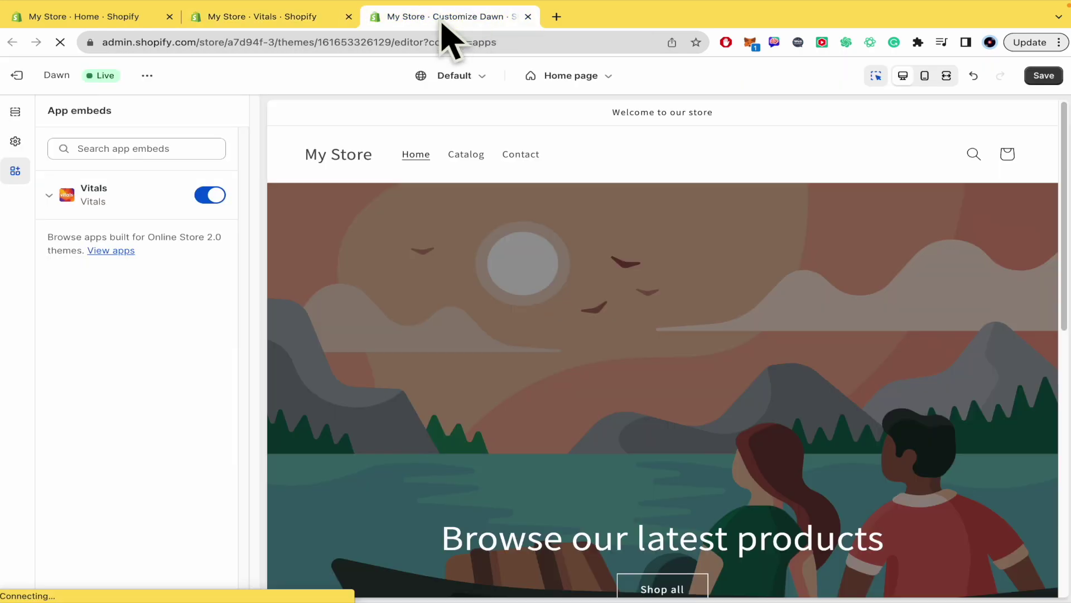
- Add the Vitals Recently Viewed app as a new template section below the featured collection on the home page
left_click(16, 140)
left_click(15, 112)
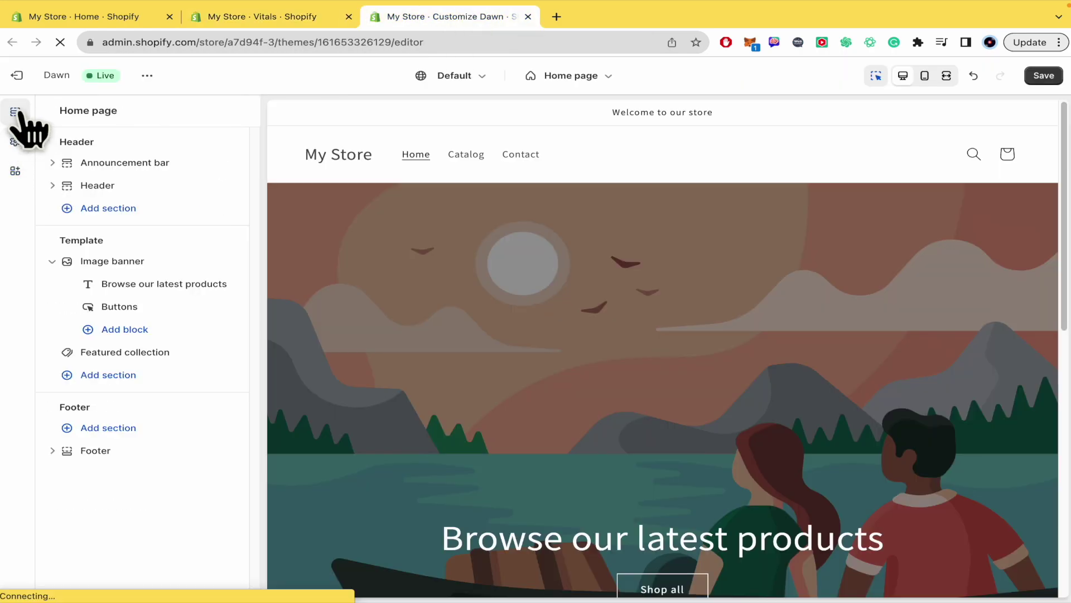
mouse_move(133, 354)
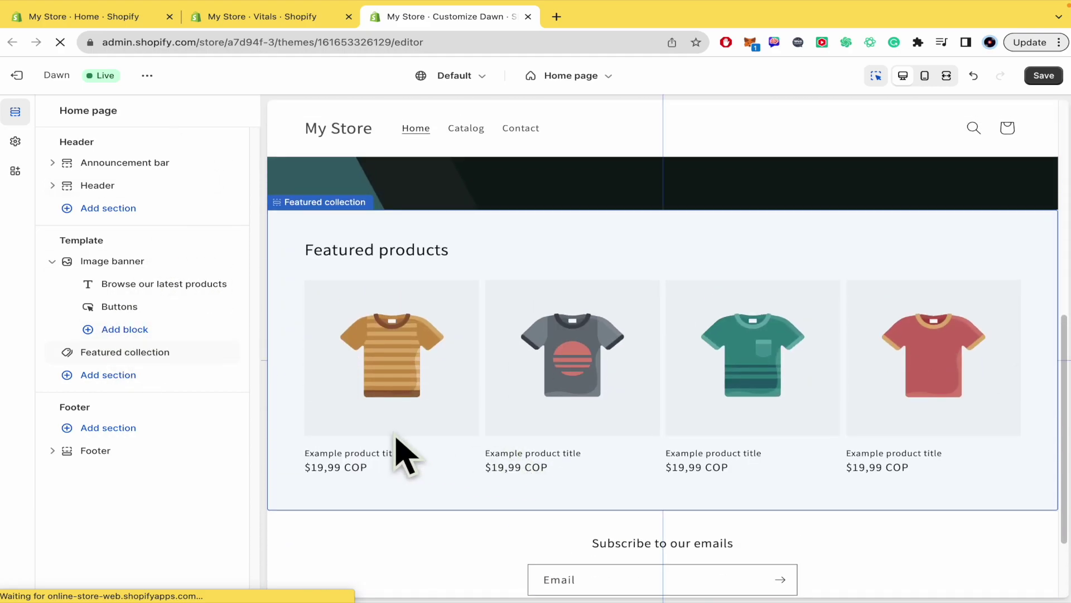
left_click(159, 394)
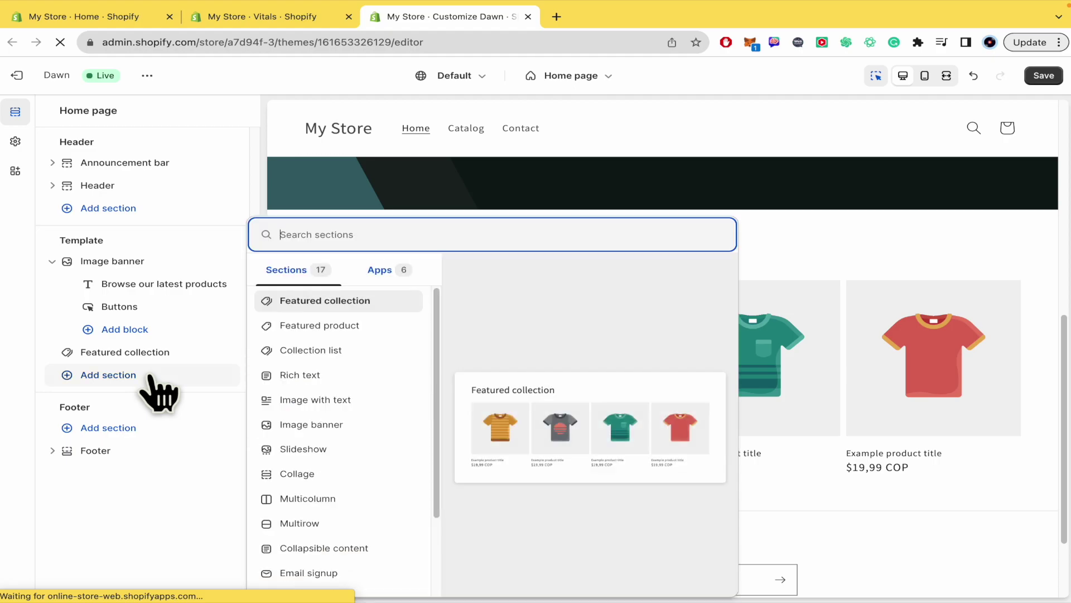
left_click(390, 272)
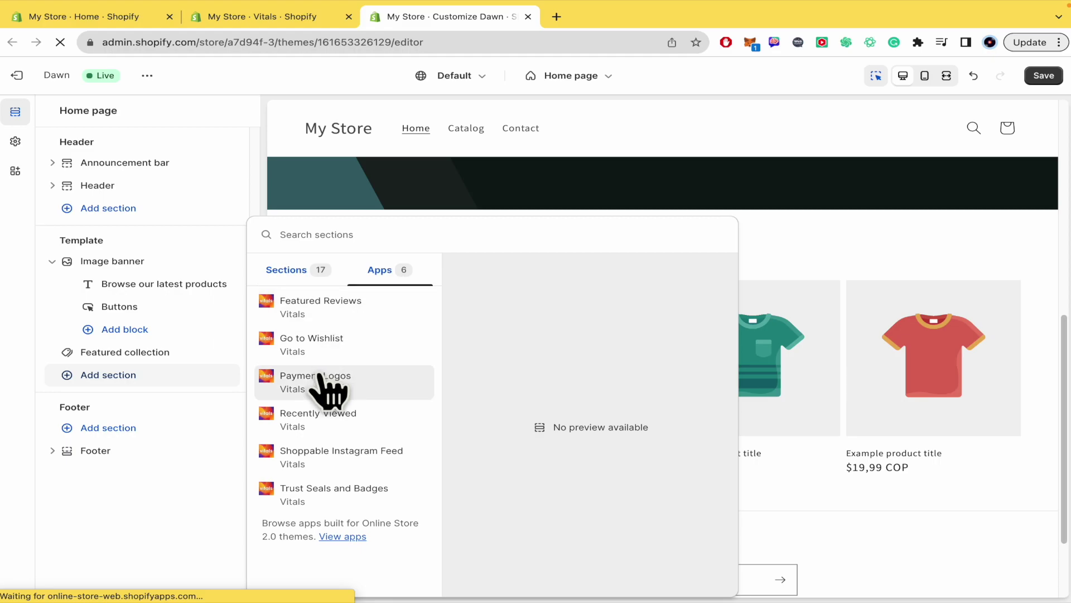
left_click(315, 427)
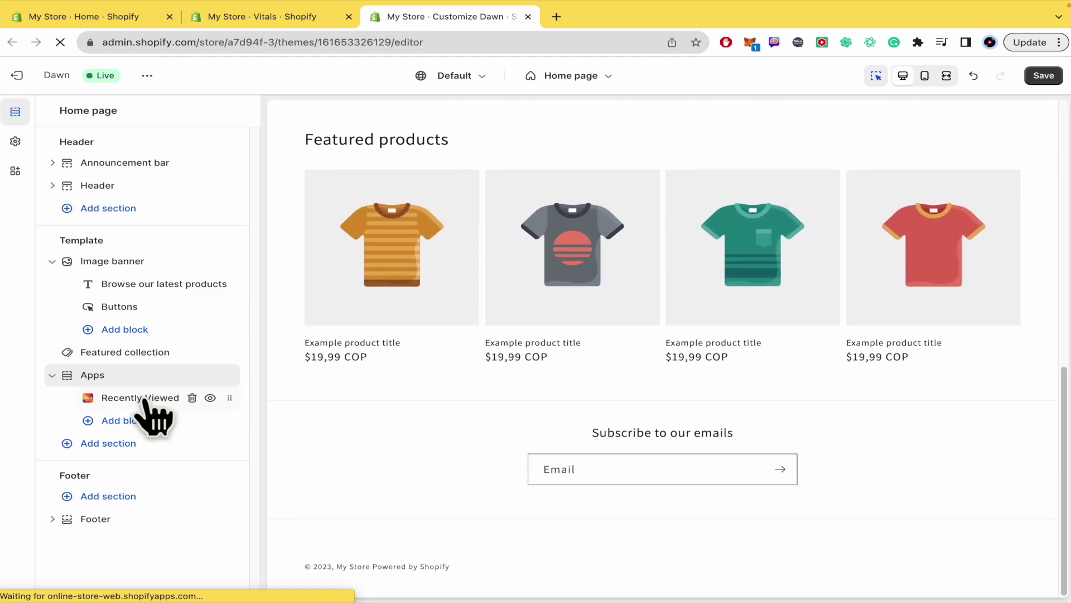
- Check the Recently Viewed block's settings and the home page preview, and save the theme
left_click(144, 399)
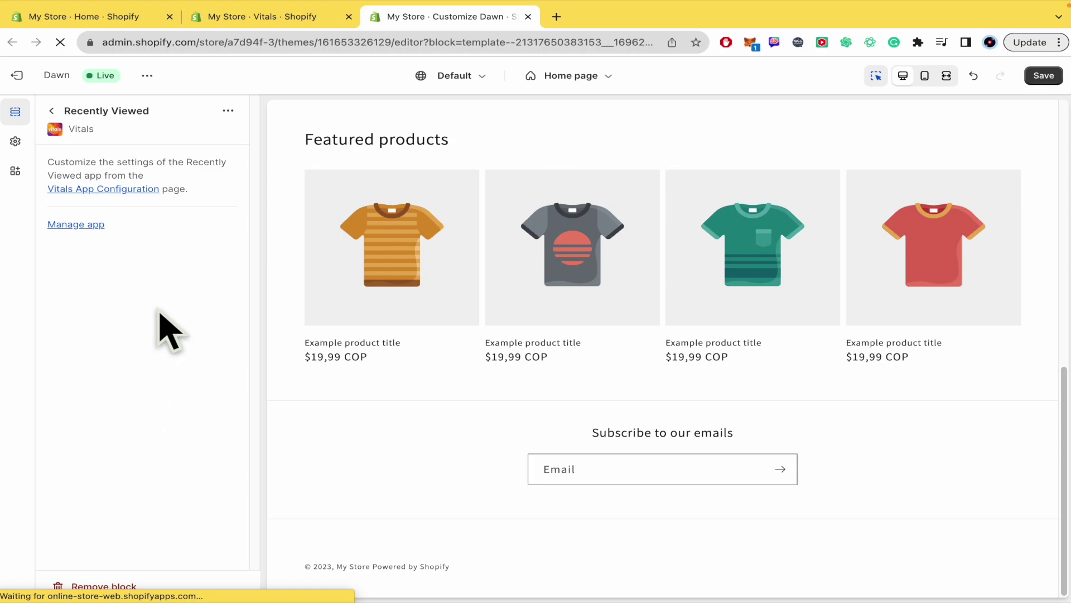
left_click(56, 113)
mouse_move(156, 316)
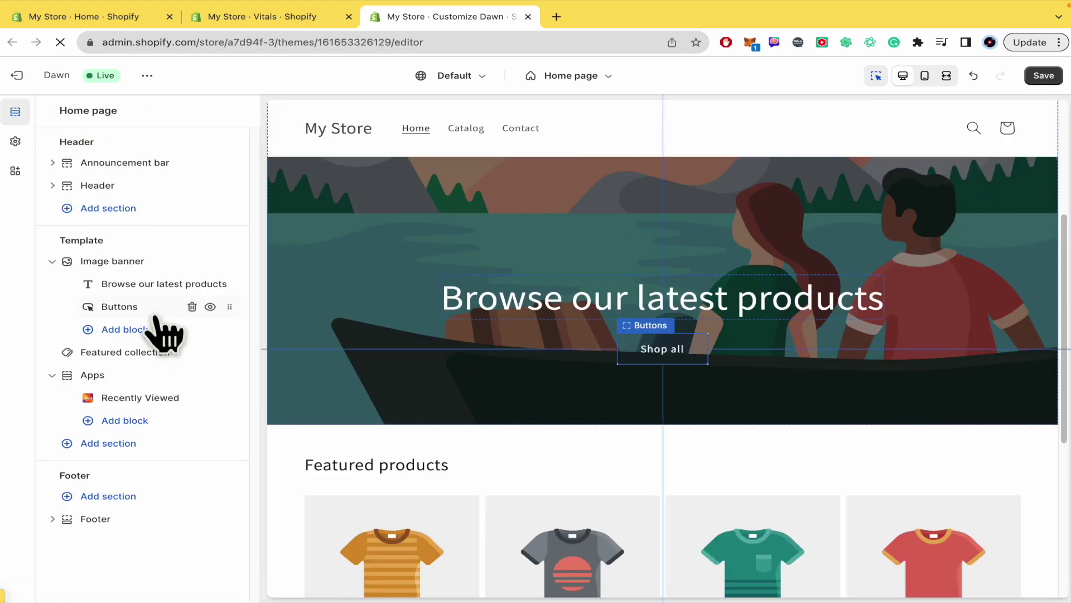
scroll(471, 454, "down", 5)
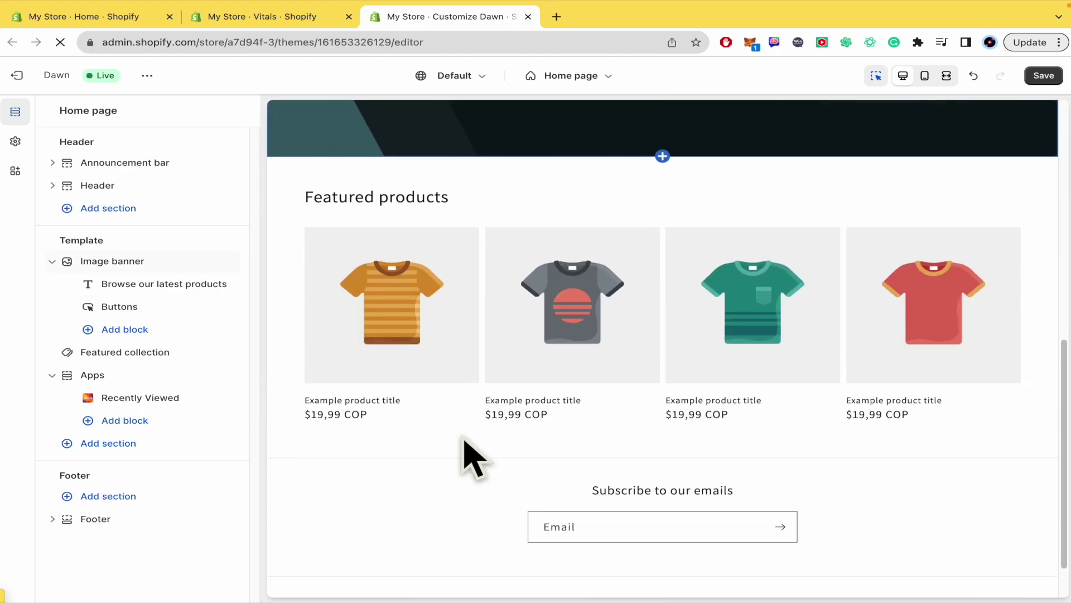
scroll(468, 453, "up", 4)
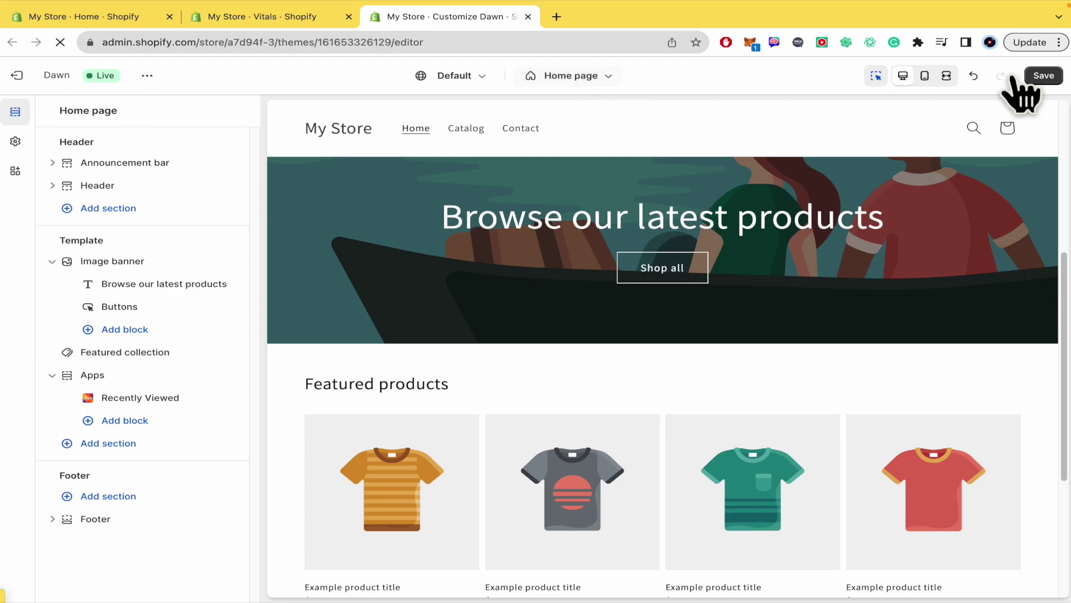
left_click(1043, 77)
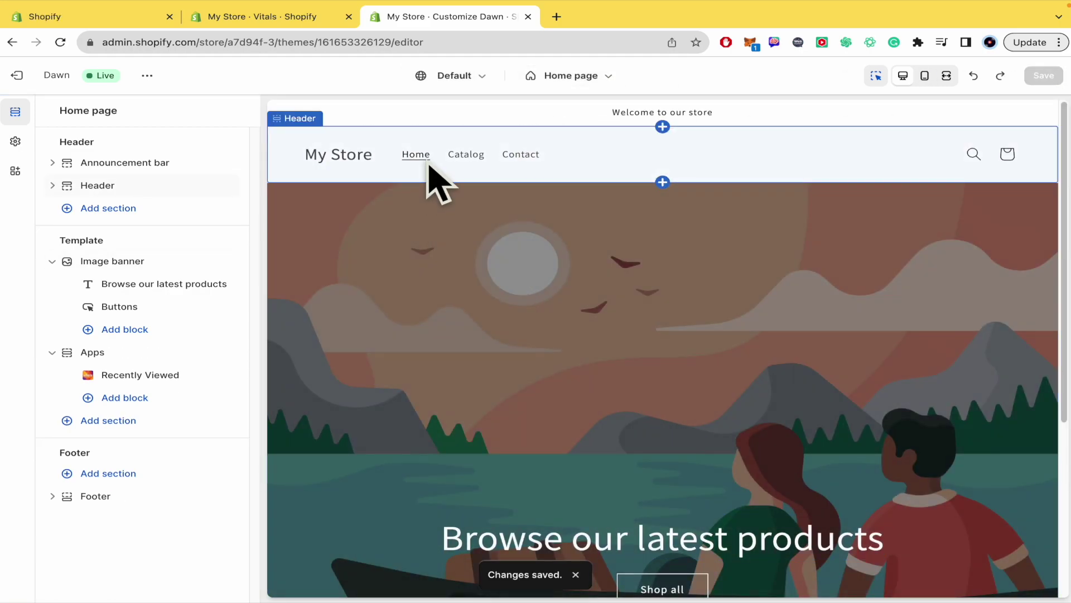
- Look over the Catalog page's product grid in the theme preview and return to the Home page
left_click(449, 161)
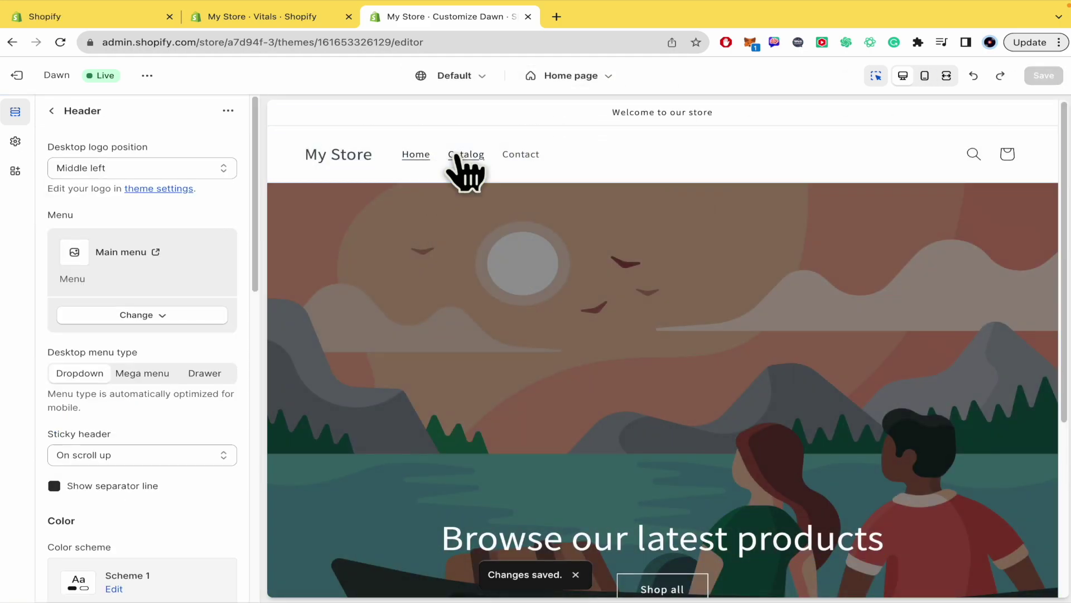
left_click(467, 162)
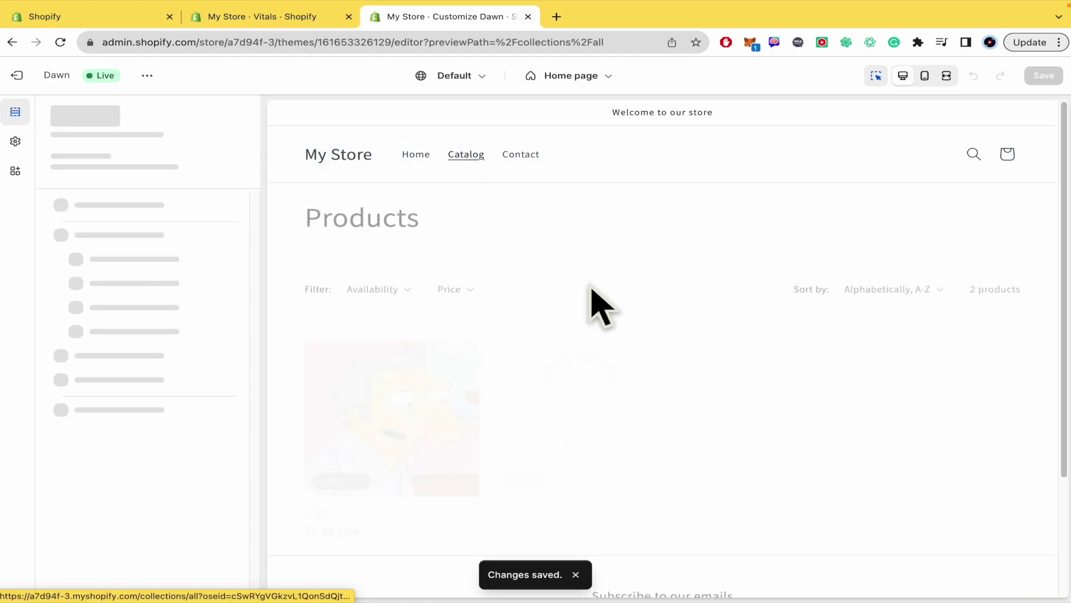
scroll(748, 345, "down", 2)
scroll(831, 360, "up", 2)
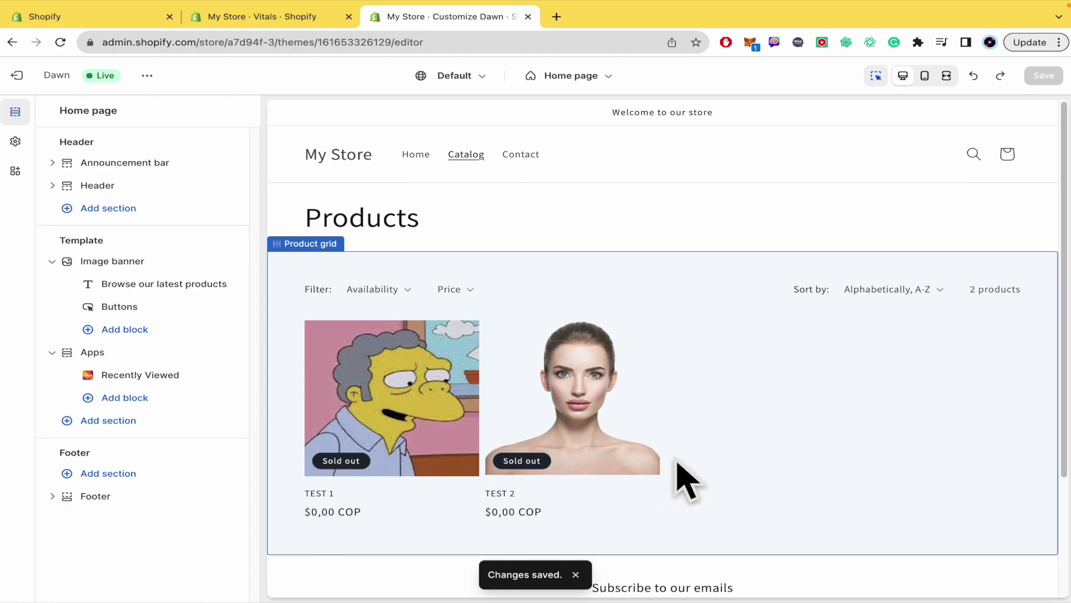
left_click(417, 154)
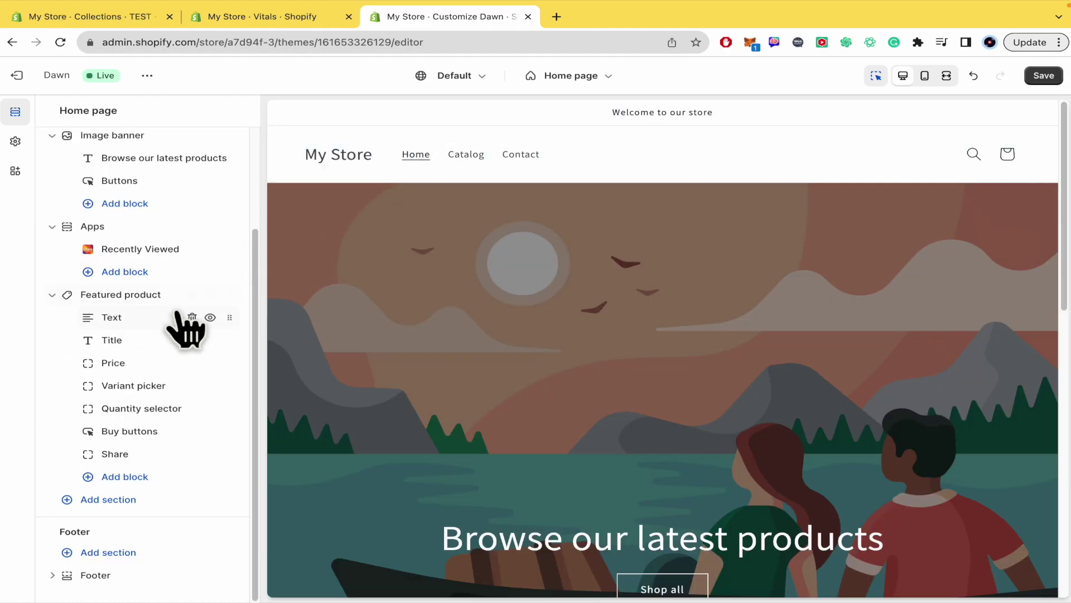
- Add a Featured collection section below the Featured product section on the home page and open its settings
left_click(118, 500)
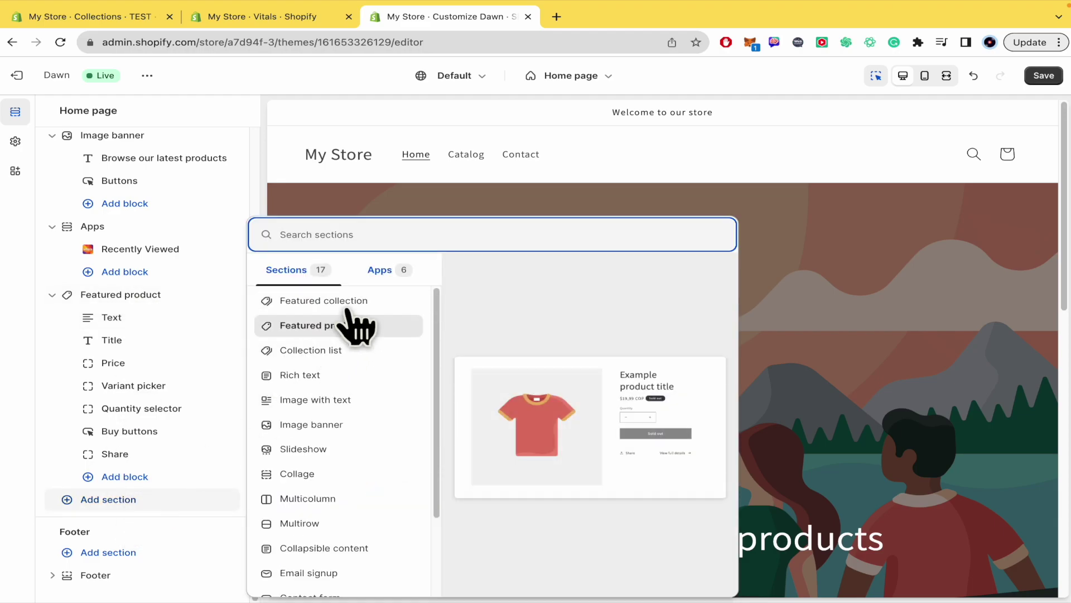
left_click(347, 300)
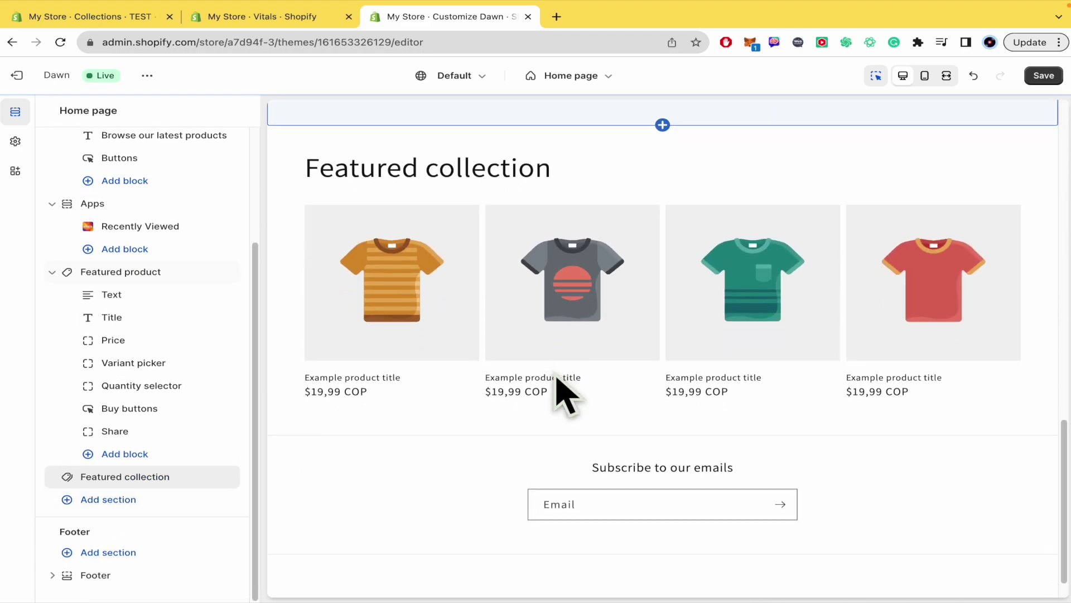
left_click(627, 279)
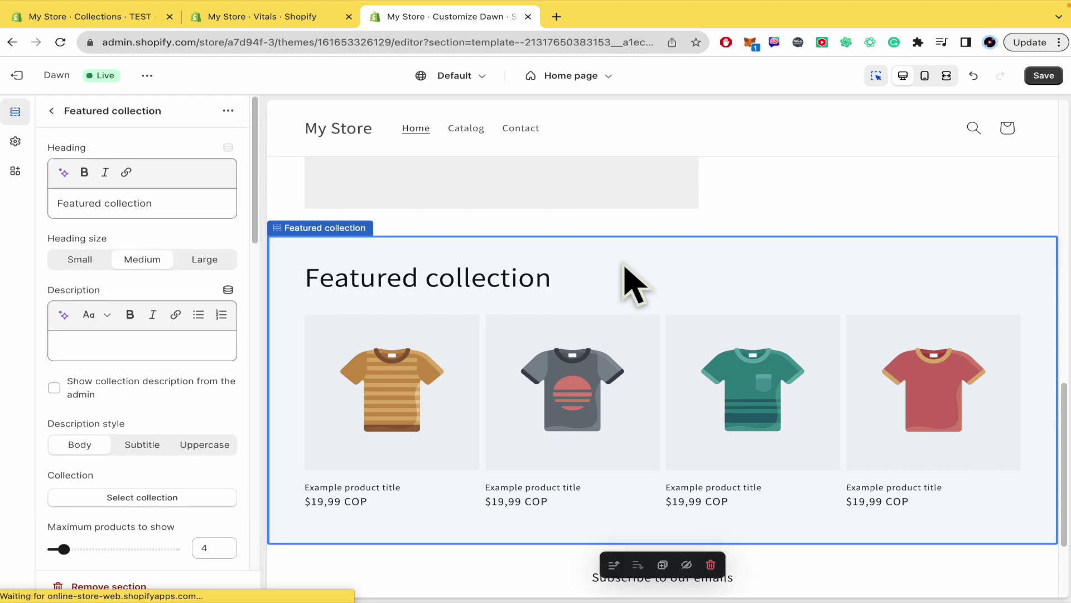
scroll(173, 271, "down", 3)
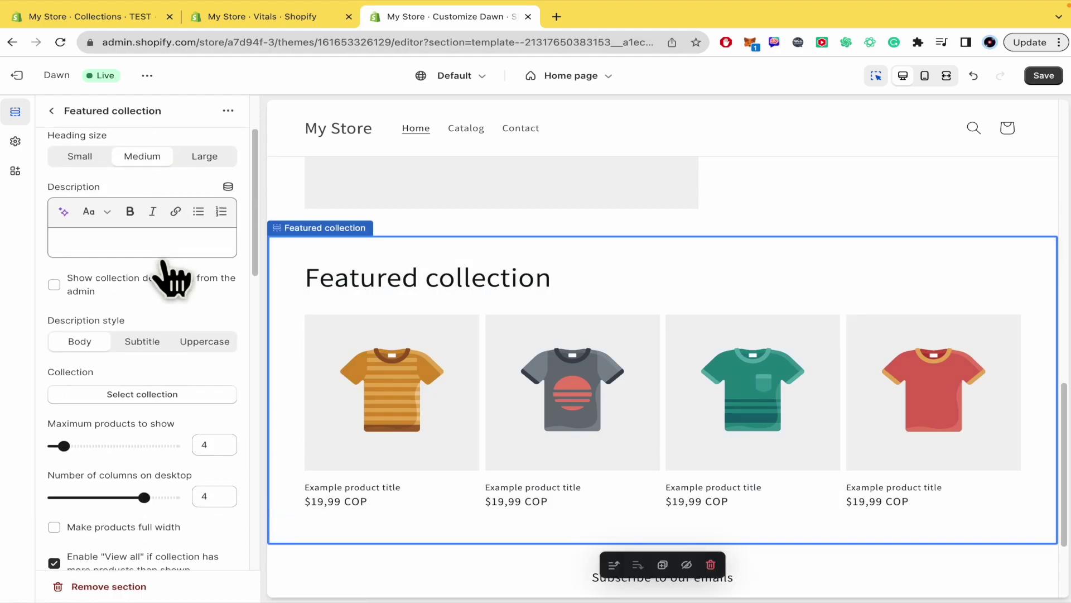
left_click(158, 357)
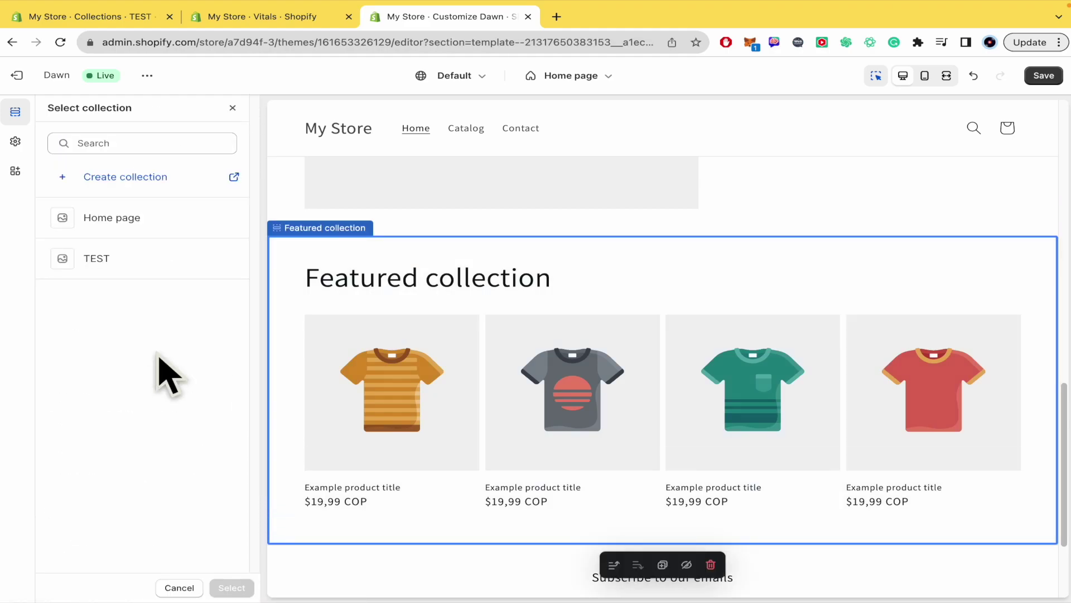
left_click(102, 260)
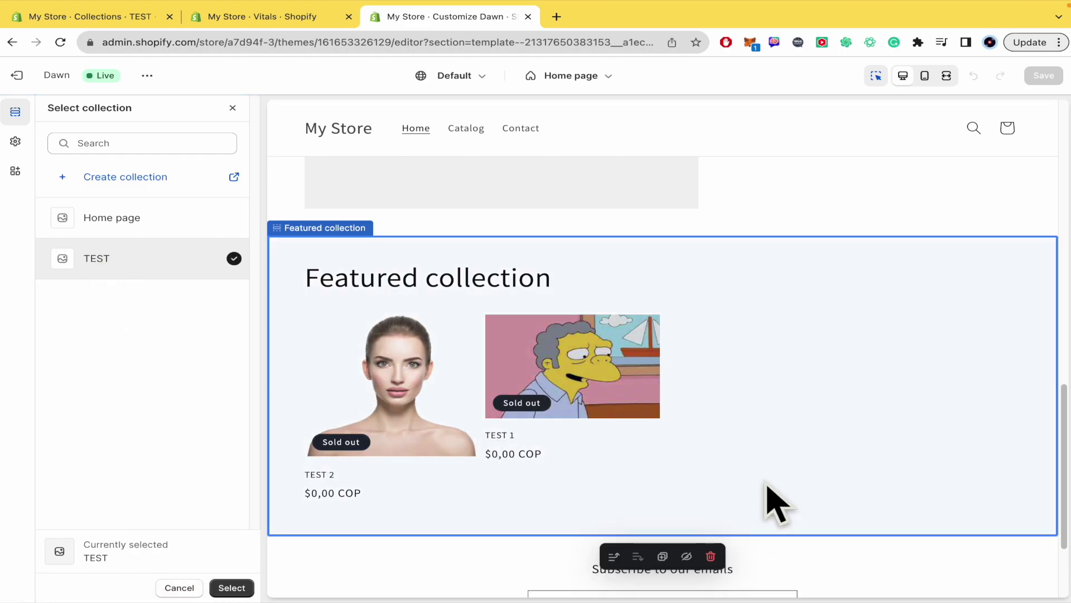
left_click(862, 567)
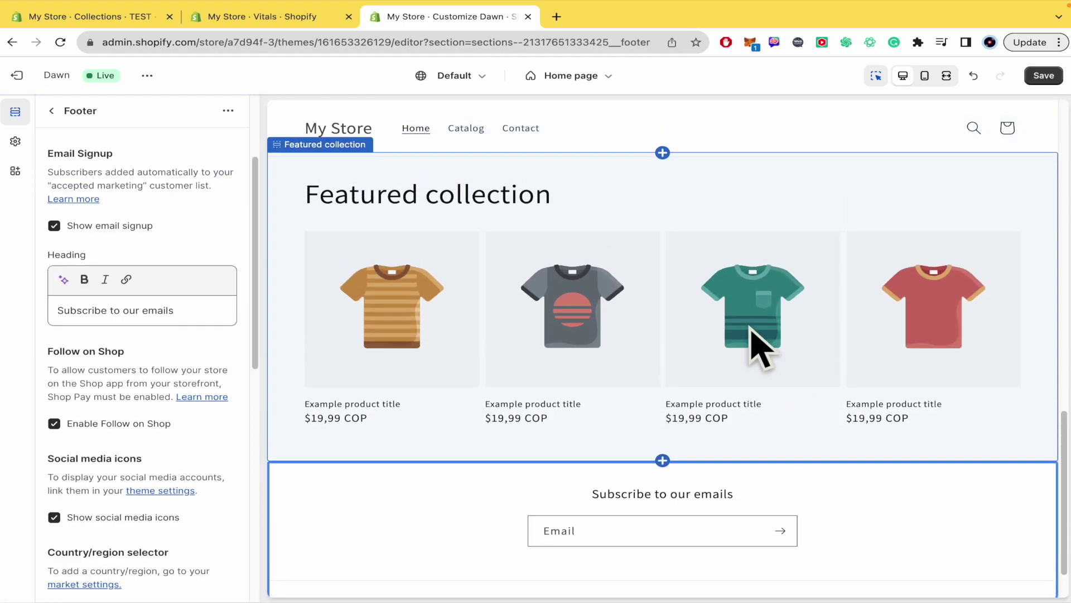
- Assign the TEST collection to the Featured collection section and save the theme
right_click(750, 328)
key("Escape")
left_click(673, 239)
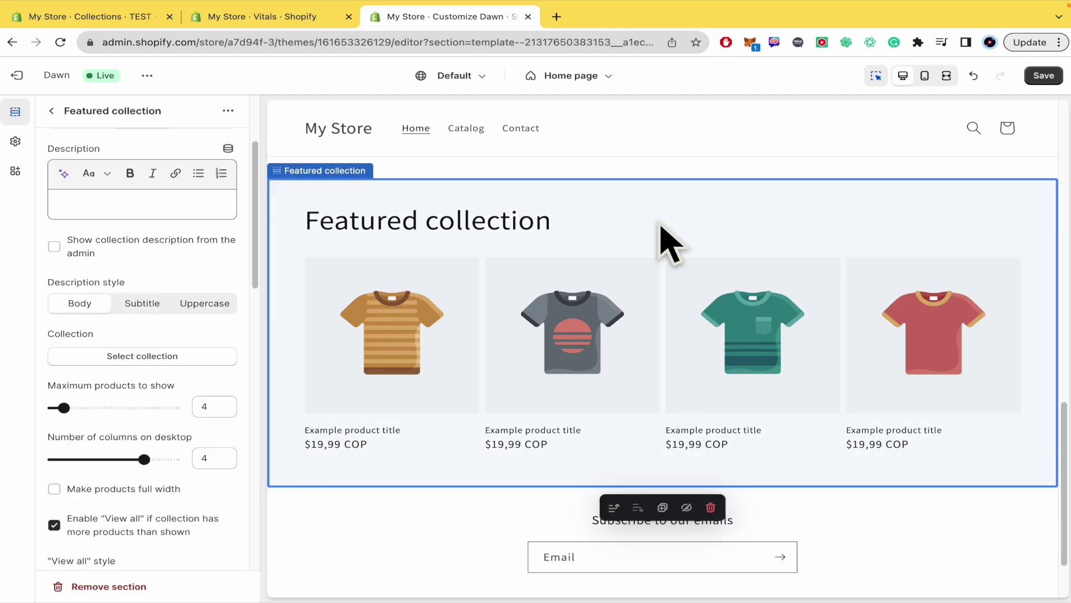
left_click(201, 357)
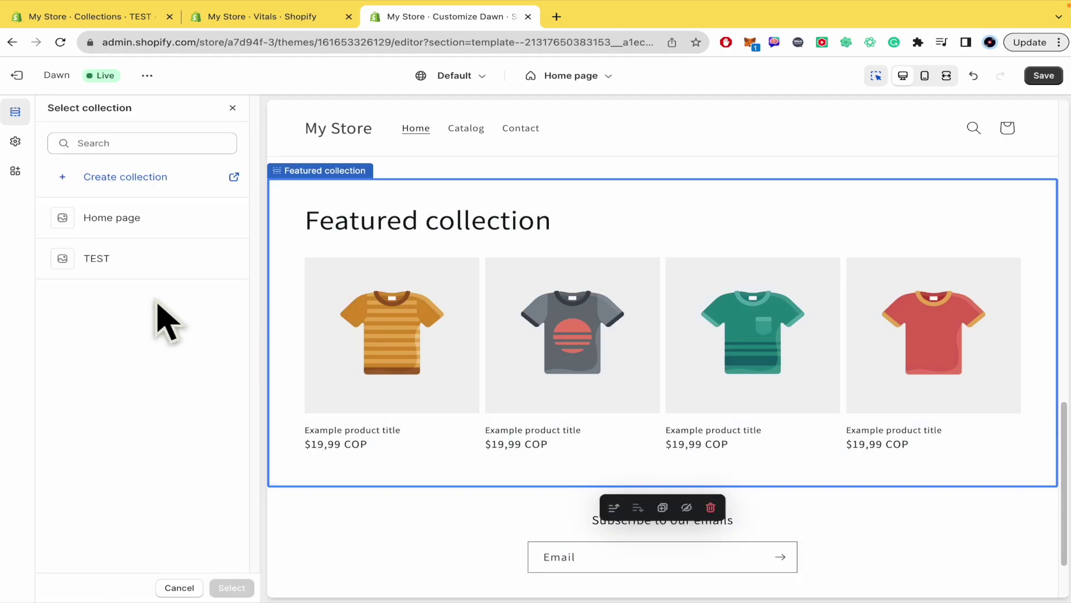
left_click(141, 264)
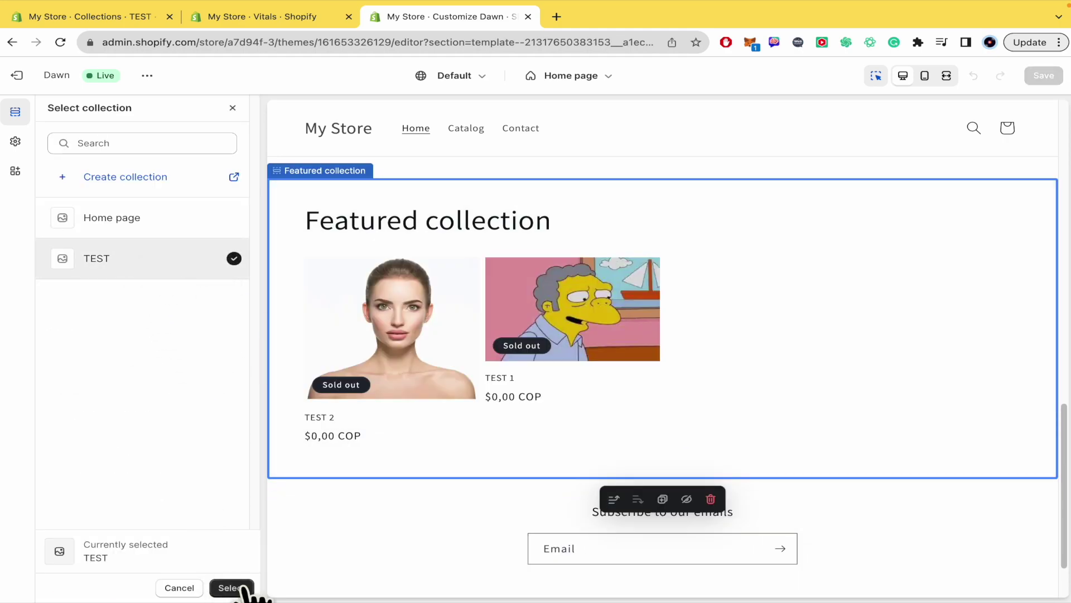
left_click(232, 588)
left_click(1052, 77)
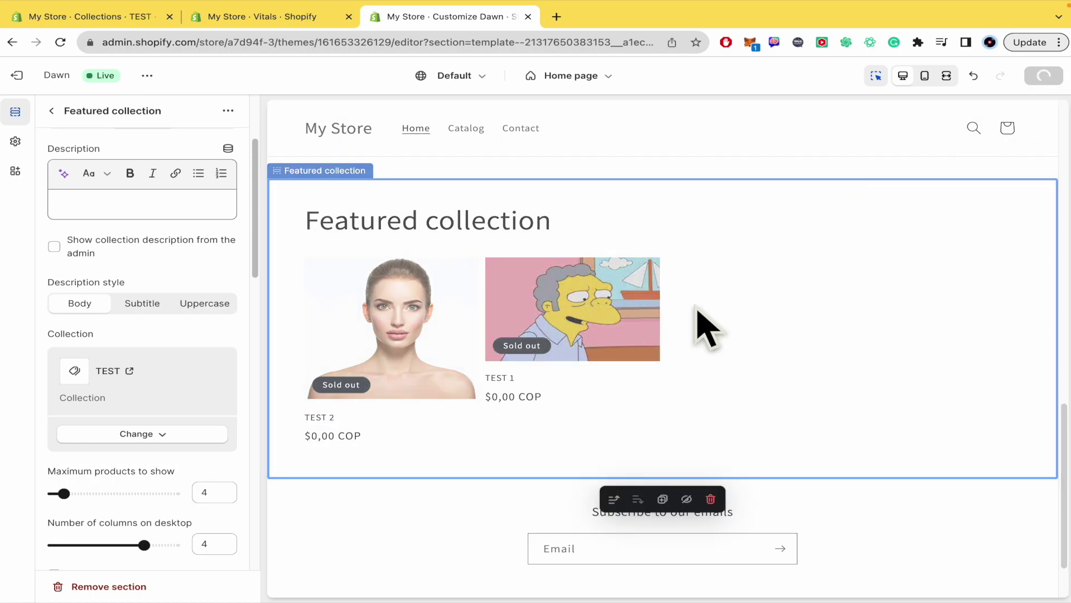
- Open the live storefront, view the TEST 2 product page and go back to the store's home page
left_click(147, 75)
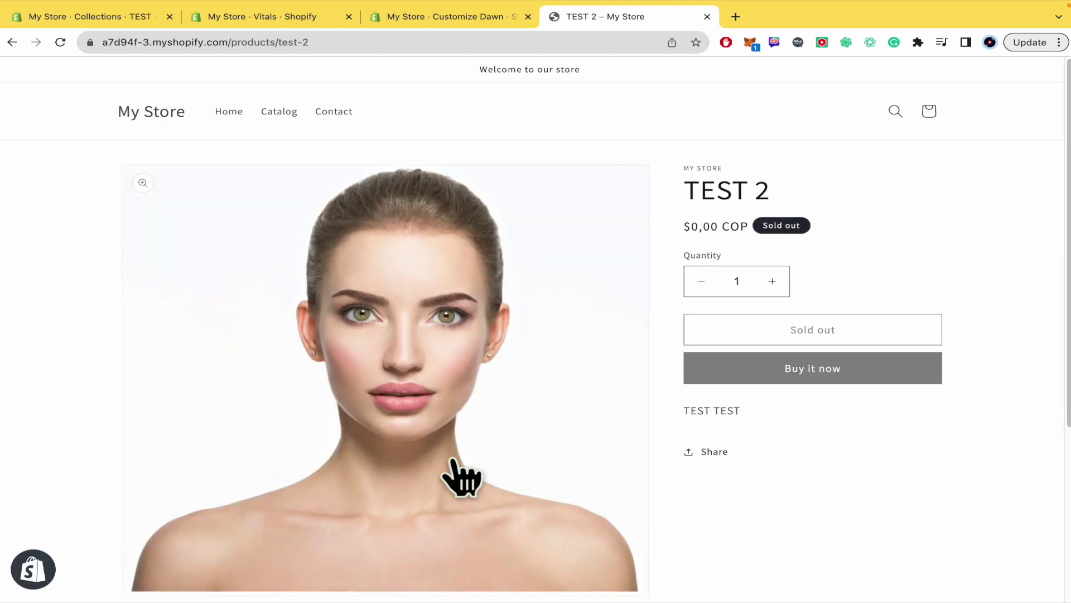
scroll(456, 478, "down", 5)
scroll(460, 478, "up", 5)
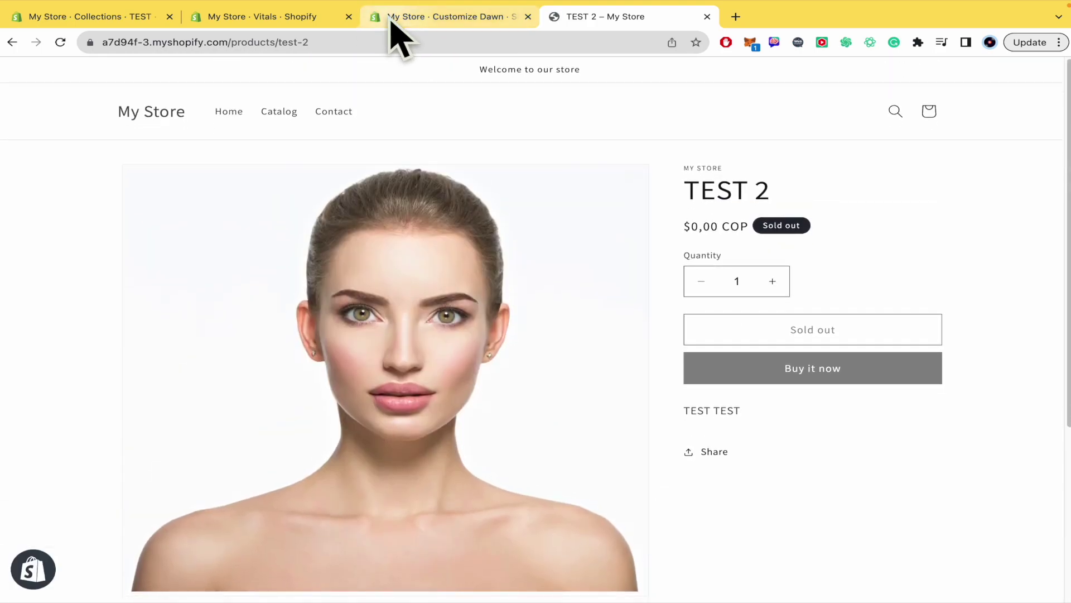
key("alt+Left")
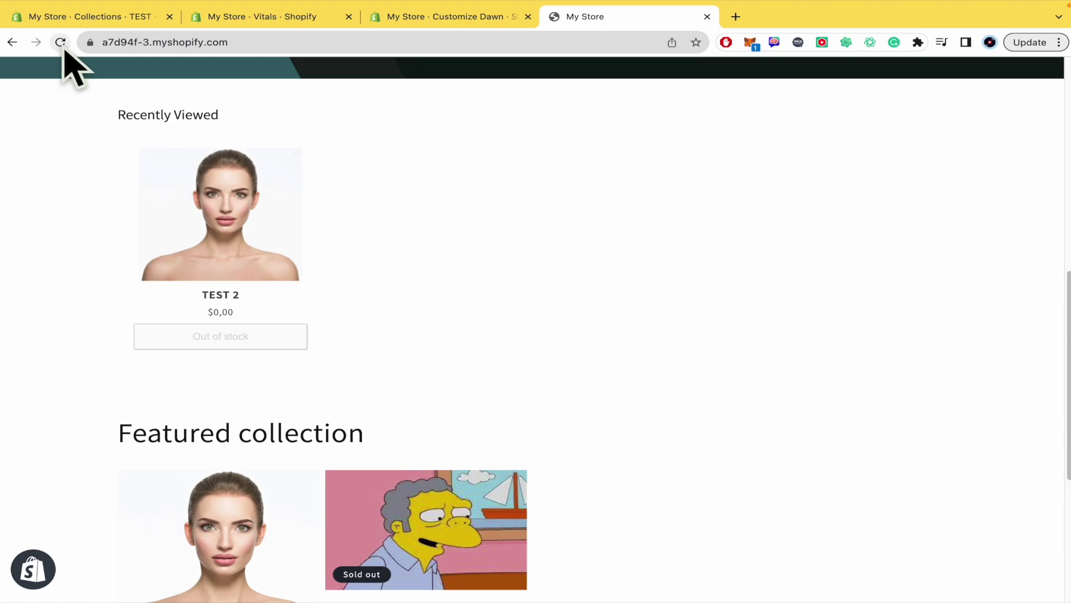
- Examine the Recently Viewed and Featured collection sections on the storefront home page
scroll(471, 273, "down", 4)
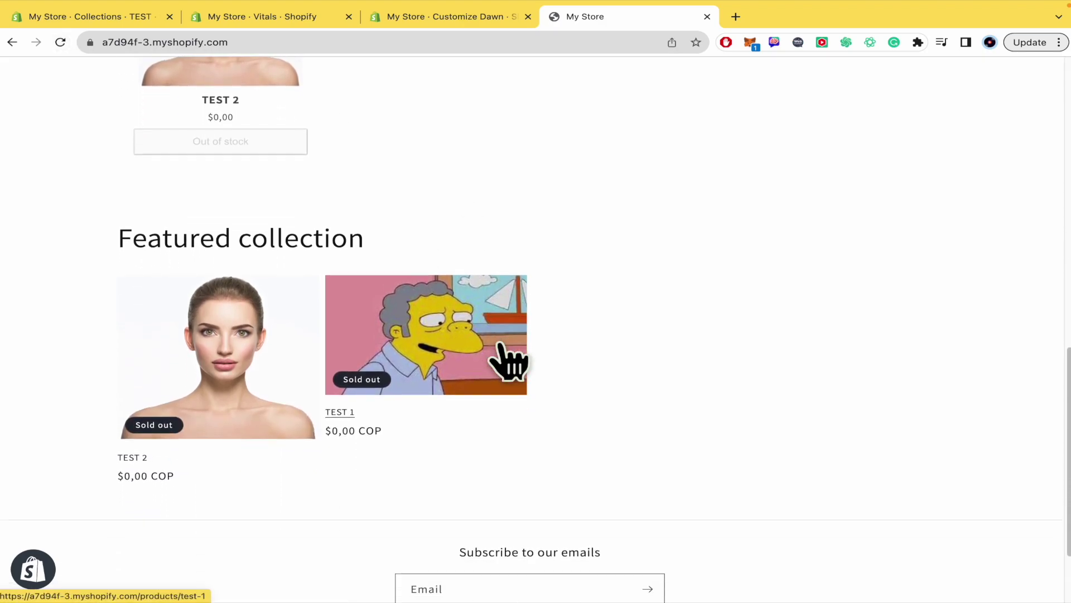
scroll(390, 390, "up", 1)
scroll(322, 416, "up", 4)
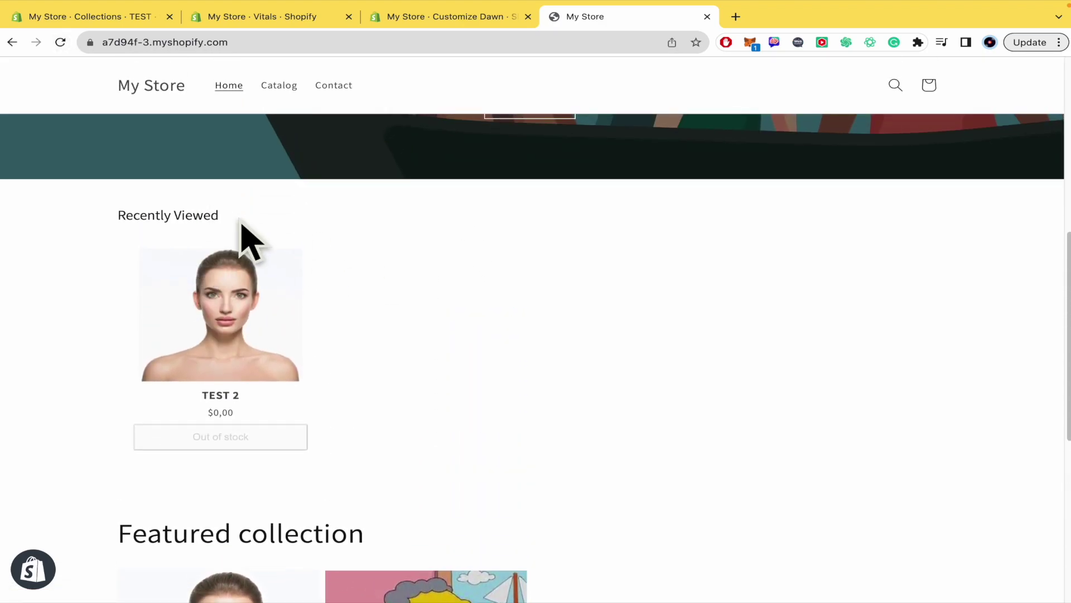
scroll(251, 334, "down", 3)
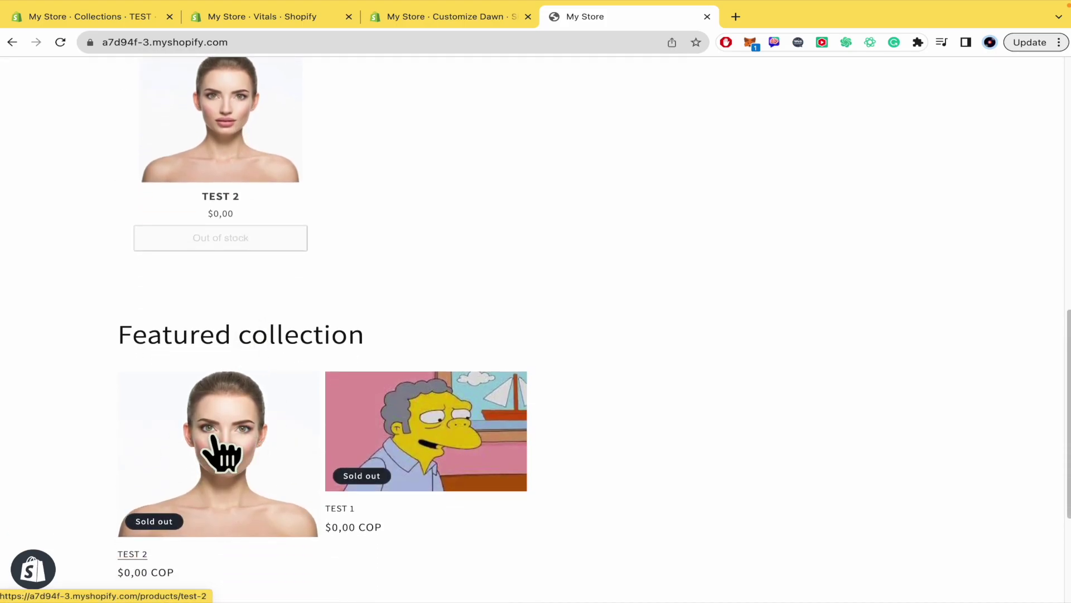
scroll(215, 455, "up", 2)
scroll(215, 455, "down", 2)
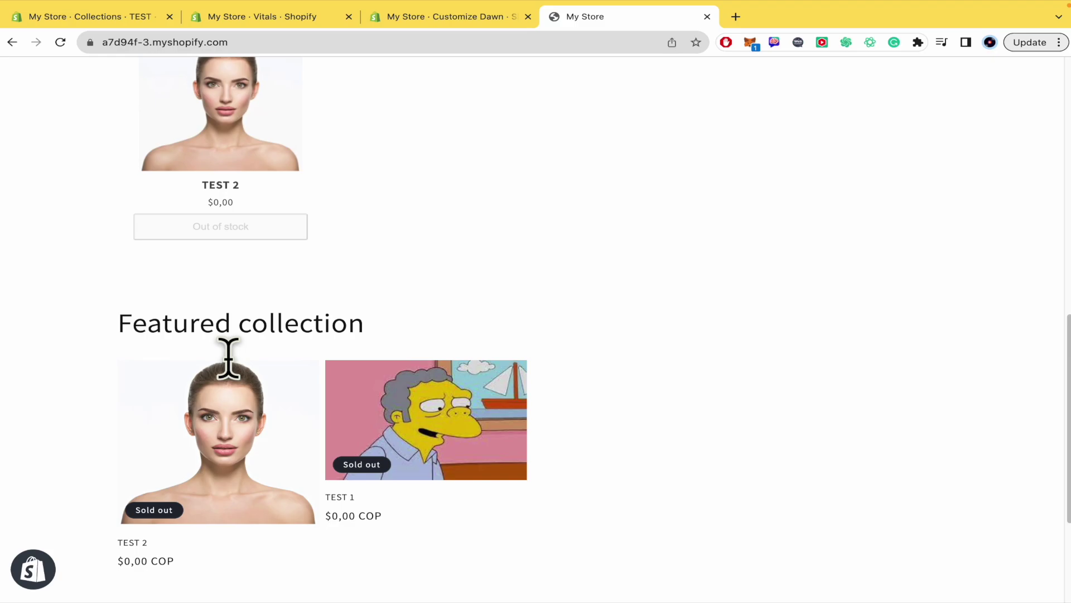
- Return to the Dawn theme editor and open the Vitals App Configuration page from the collection template's Recently Viewed block
left_click(485, 17)
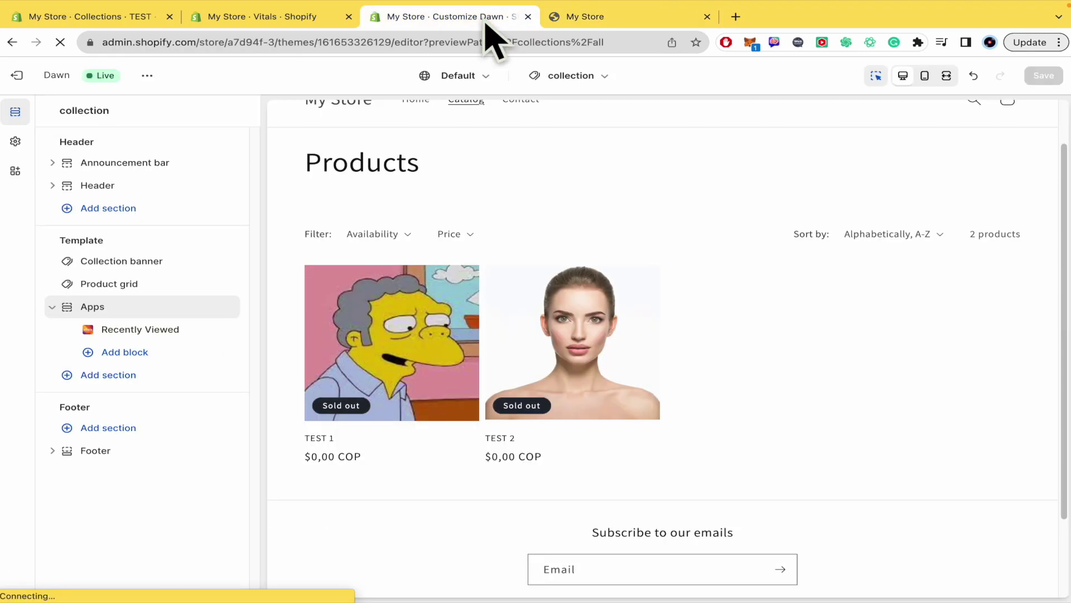
left_click(167, 332)
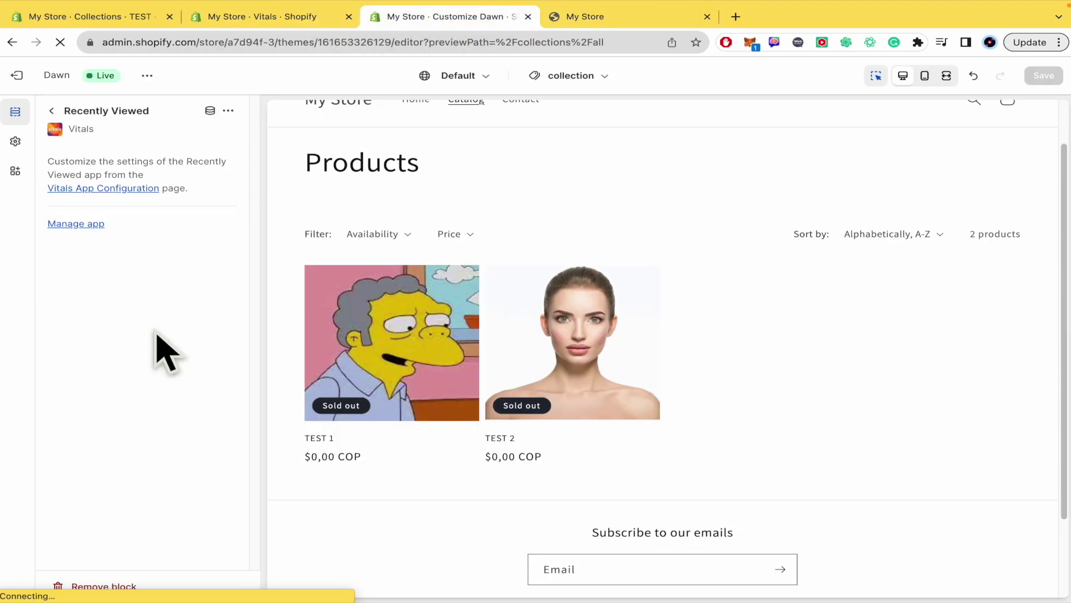
left_click(116, 189)
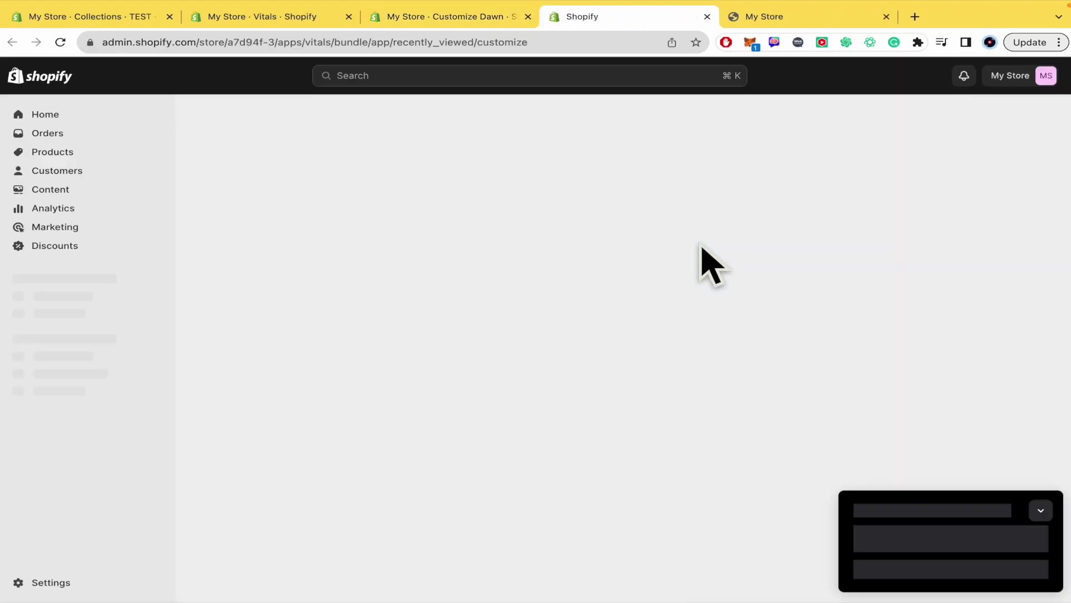
- Review the Recently Viewed module's general settings, including the variants selector, Cart page, rating stars, section title and title alignment options
scroll(720, 394, "down", 2)
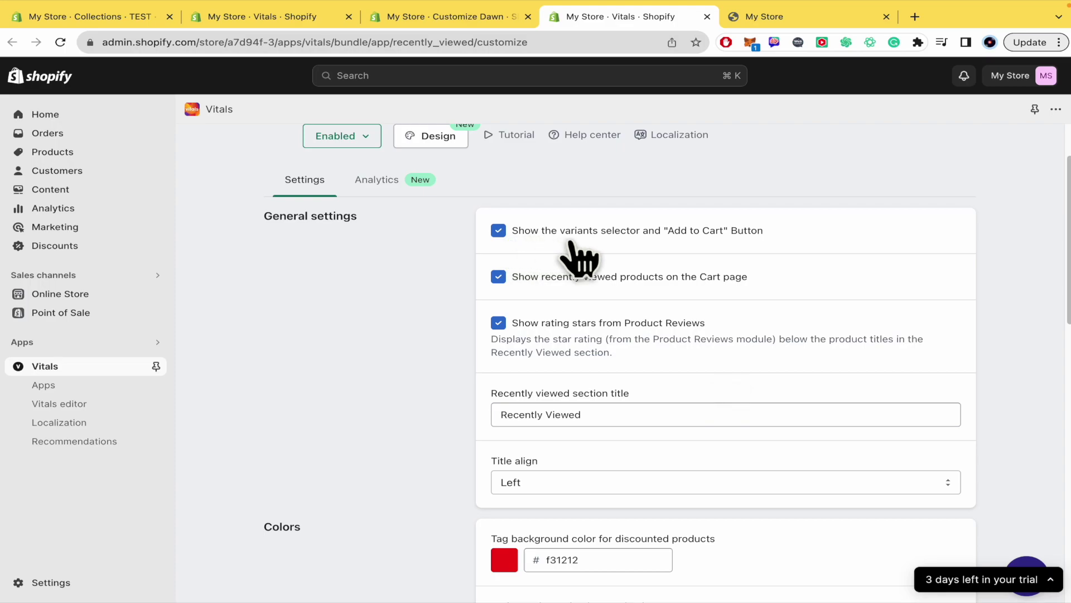
scroll(812, 269, "down", 1)
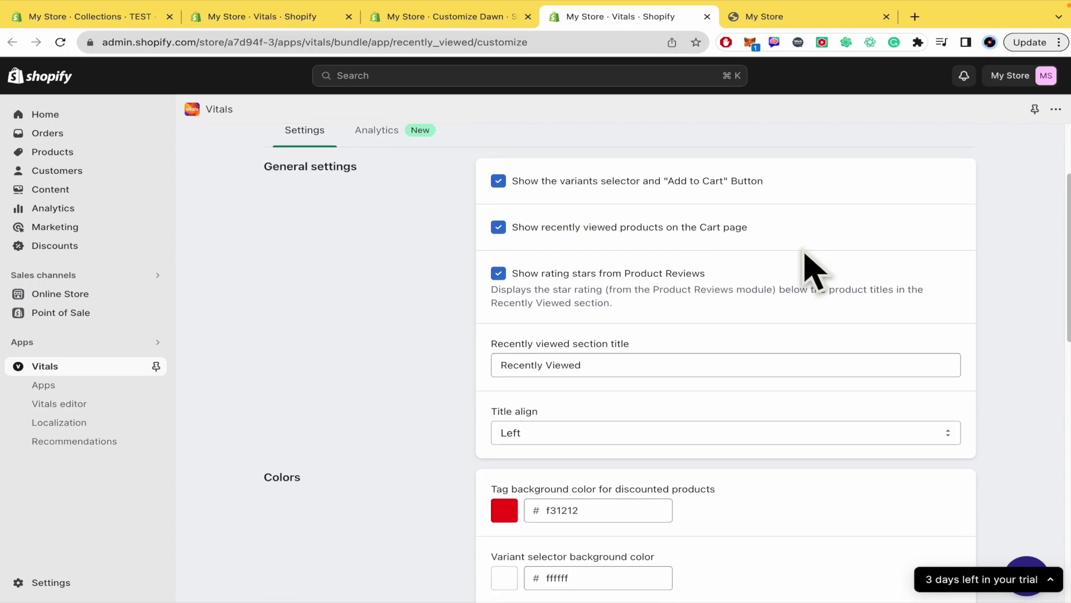
scroll(588, 282, "down", 1)
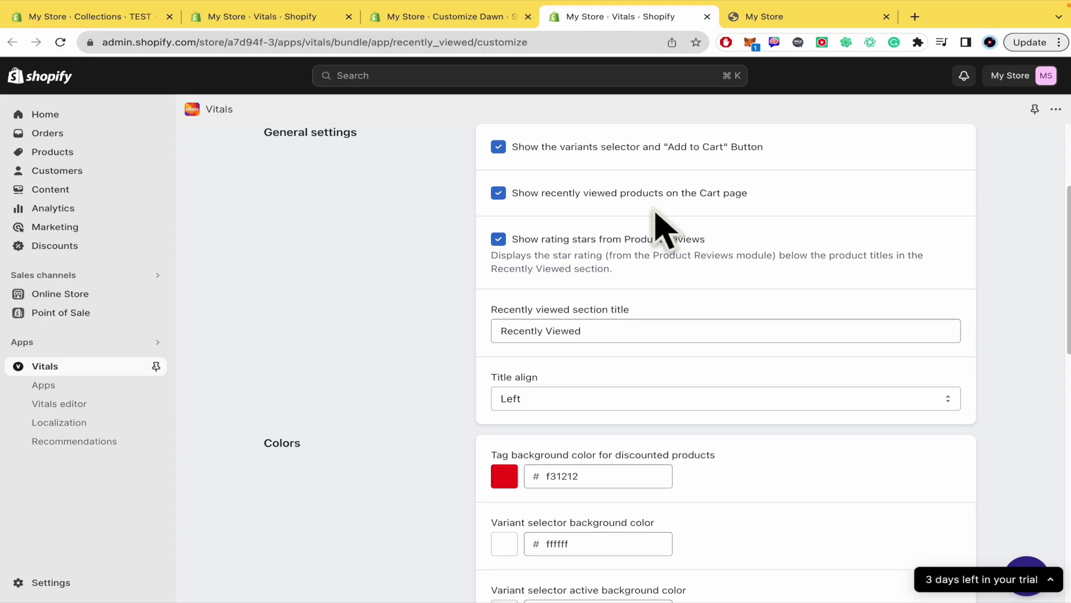
scroll(770, 229, "down", 2)
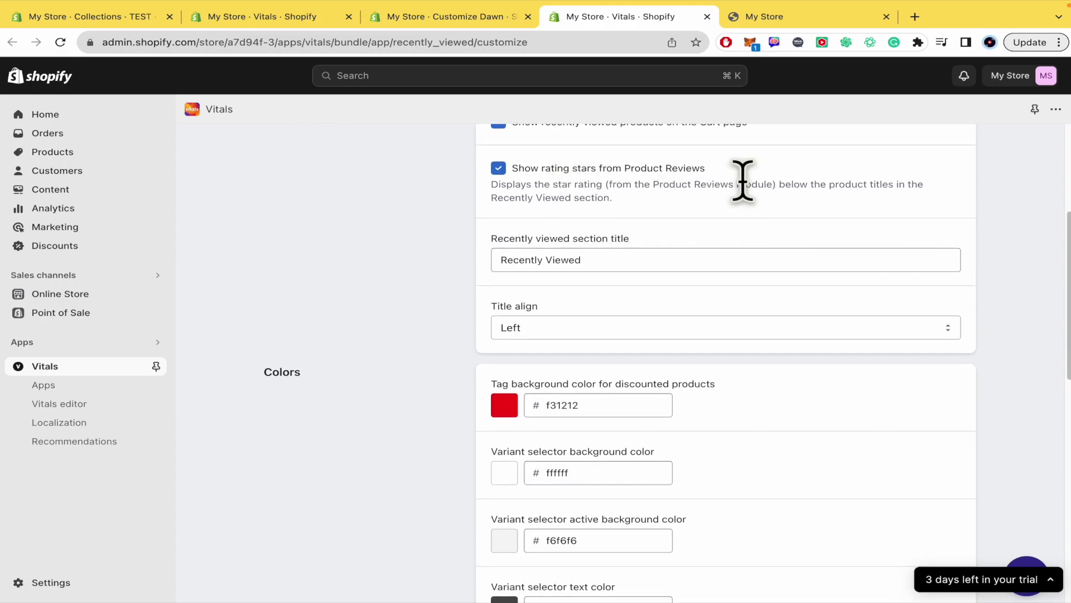
scroll(614, 253, "down", 2)
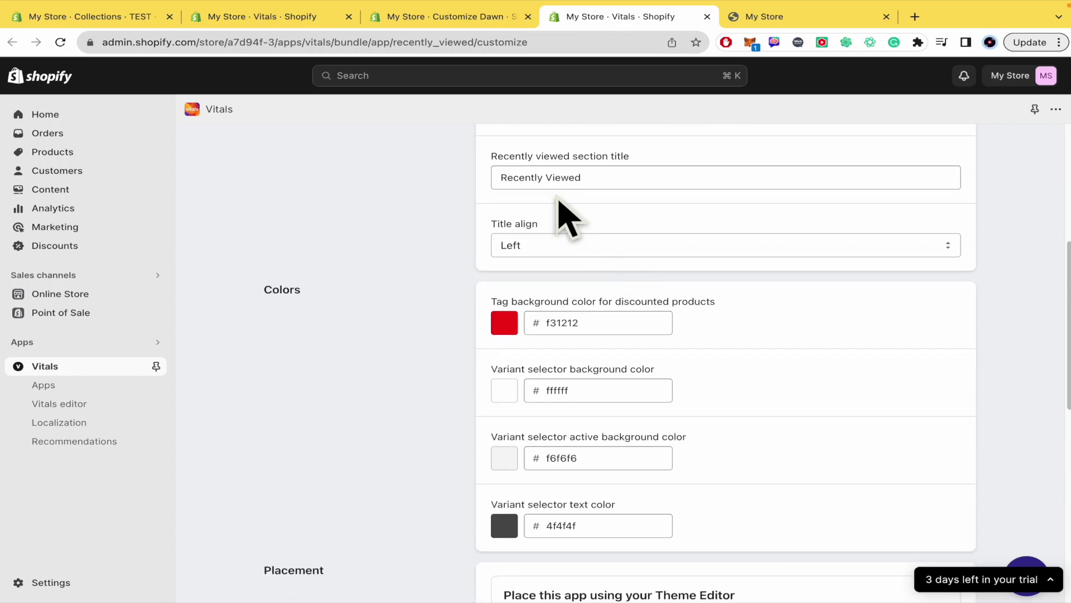
left_click_drag(618, 175, 478, 177)
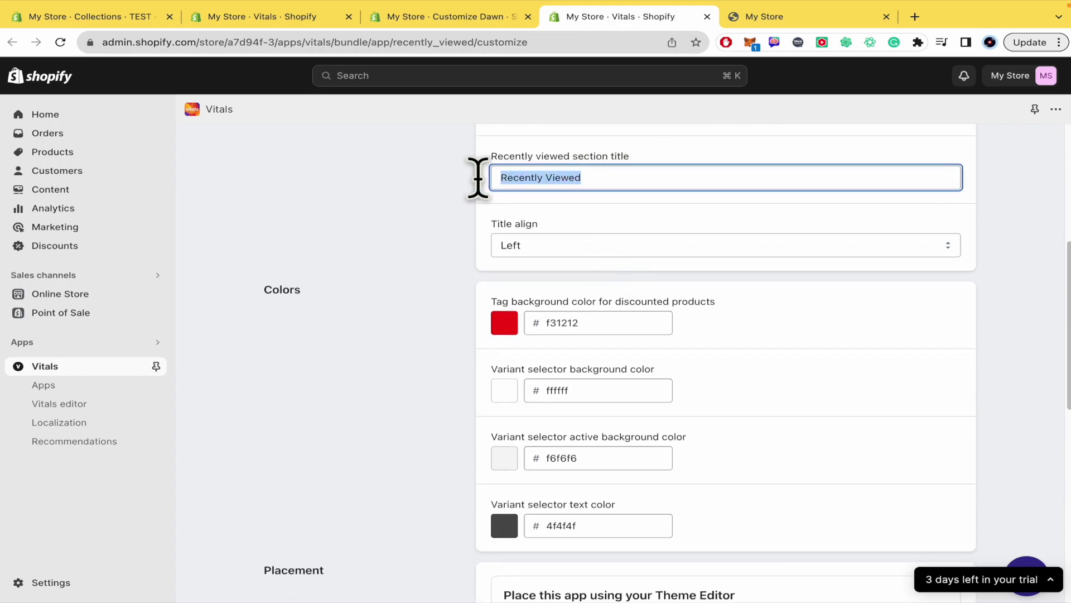
left_click(432, 195)
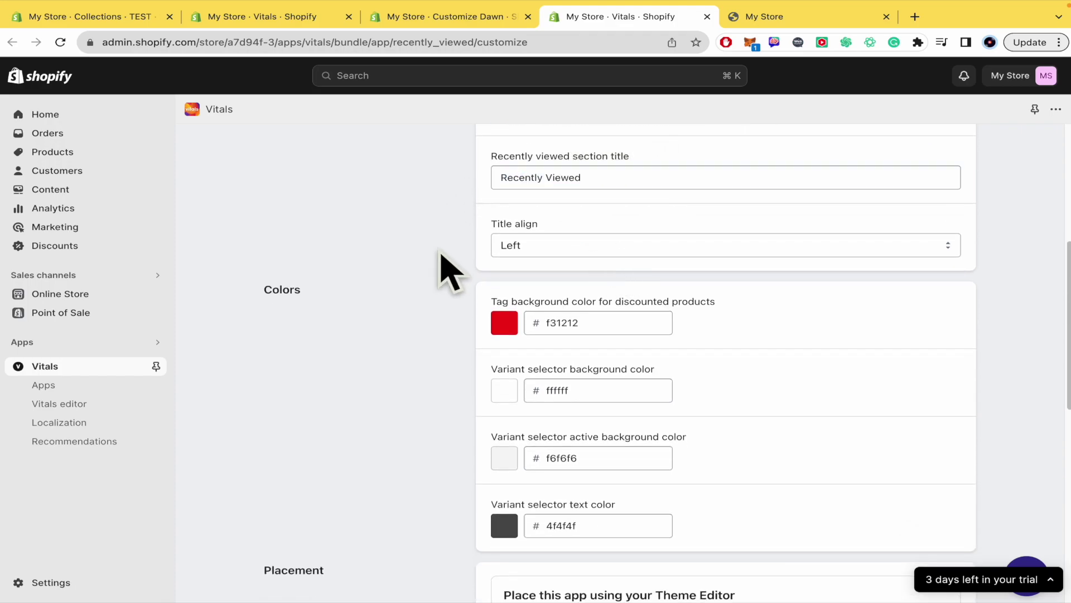
left_click(576, 251)
left_click(422, 288)
- Review the module's placement and translation settings and return to the Dawn theme editor
scroll(422, 282, "down", 3)
scroll(422, 288, "down", 6)
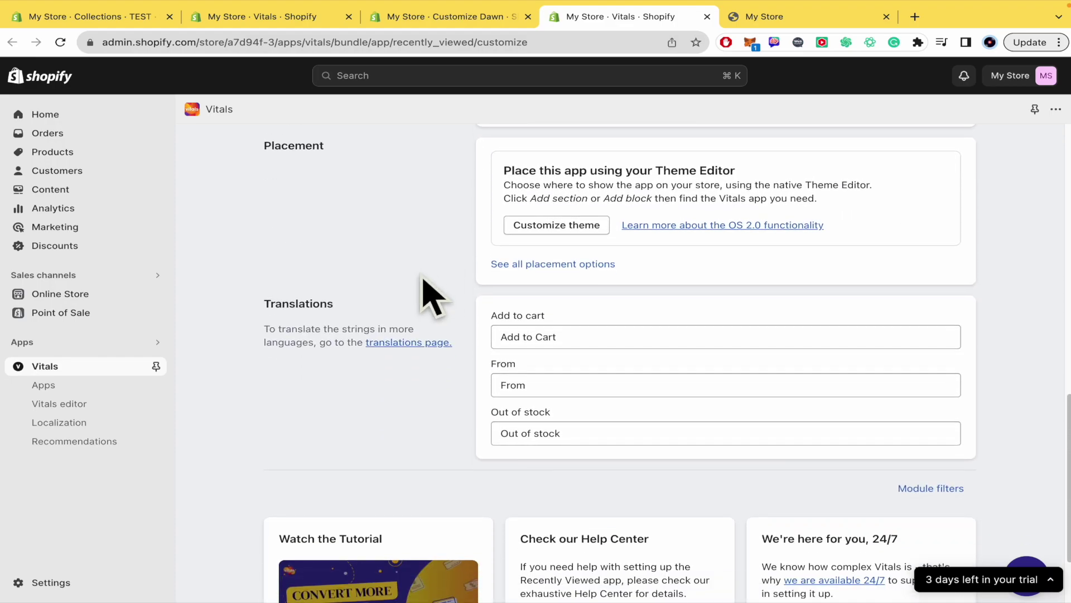
scroll(432, 296, "up", 10)
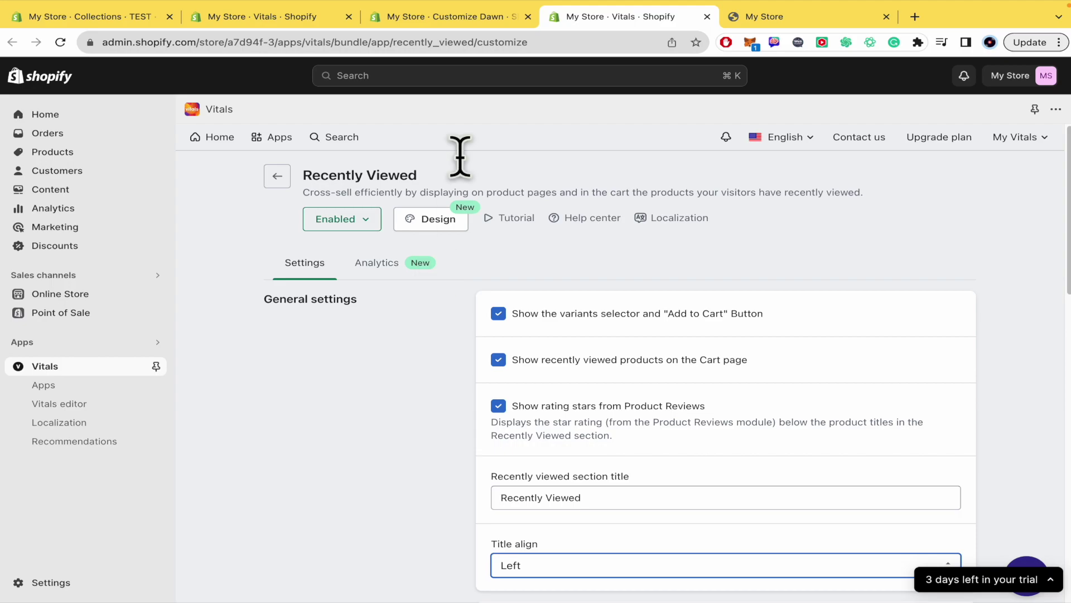
left_click(450, 18)
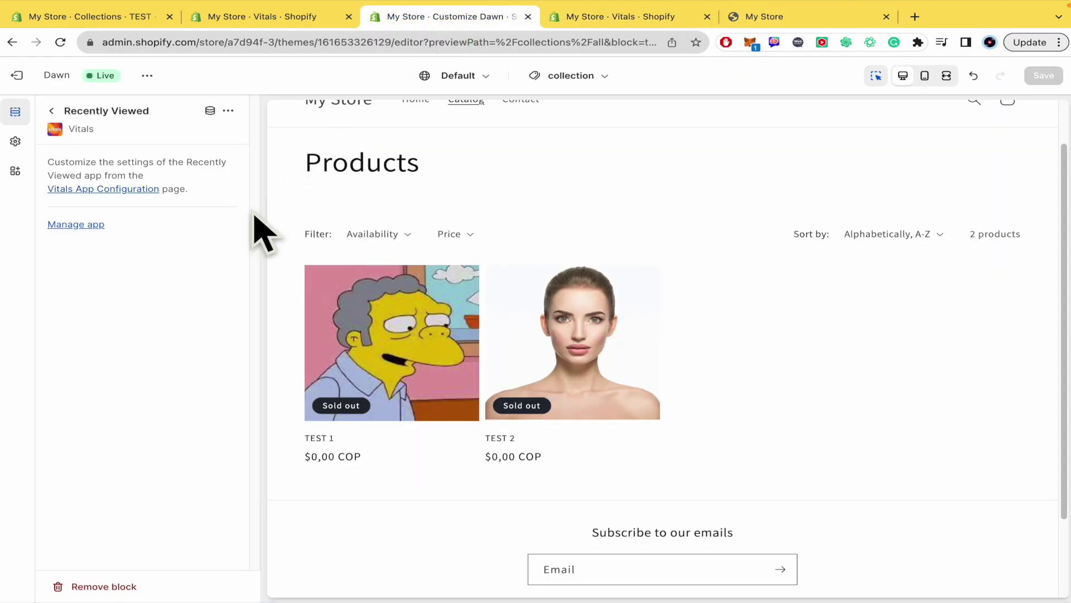
- Close the Recently Viewed block settings and examine the Recently Viewed section on the storefront's TEST 1 product page
left_click(53, 111)
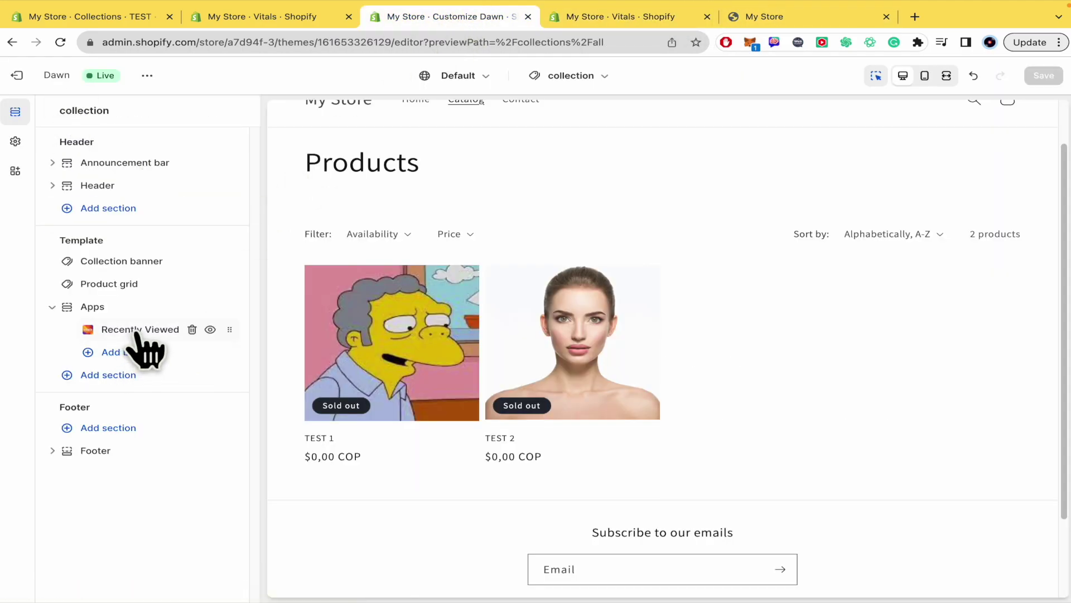
left_click(792, 20)
left_click(61, 43)
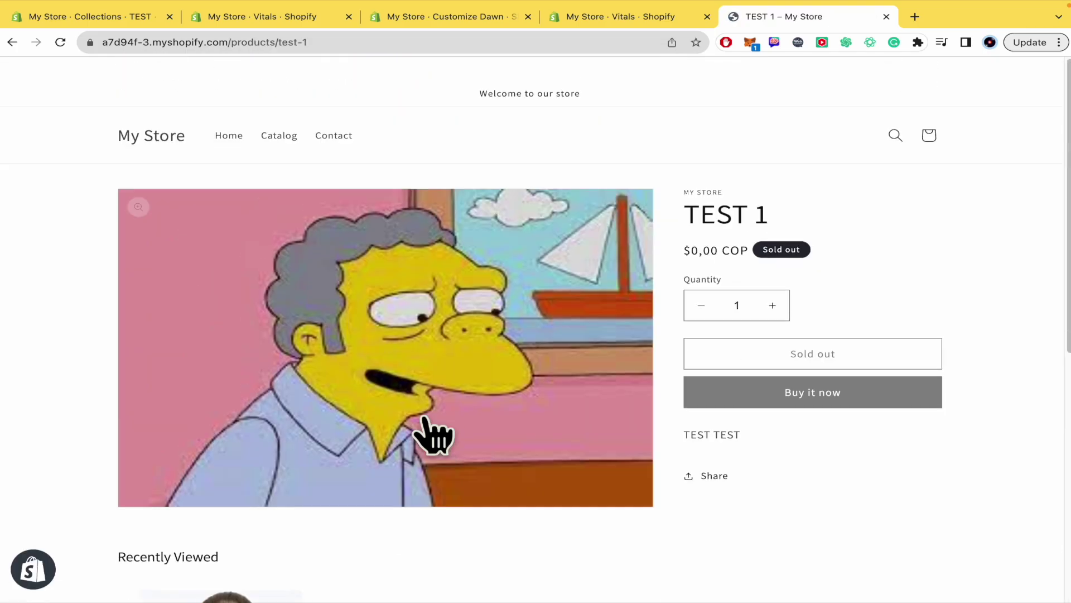
scroll(401, 414, "down", 3)
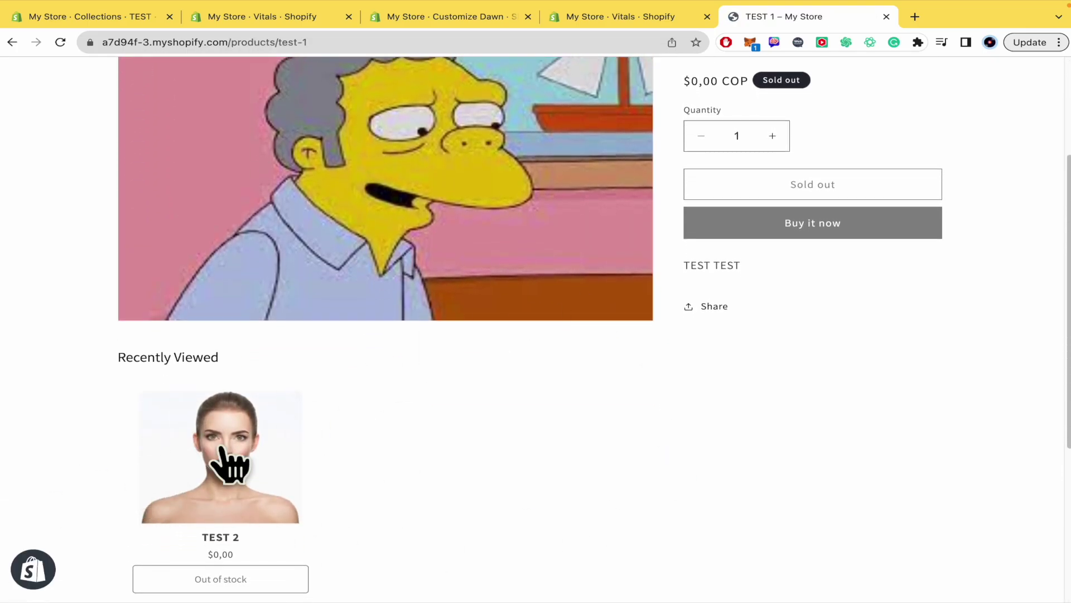
scroll(287, 569, "down", 2)
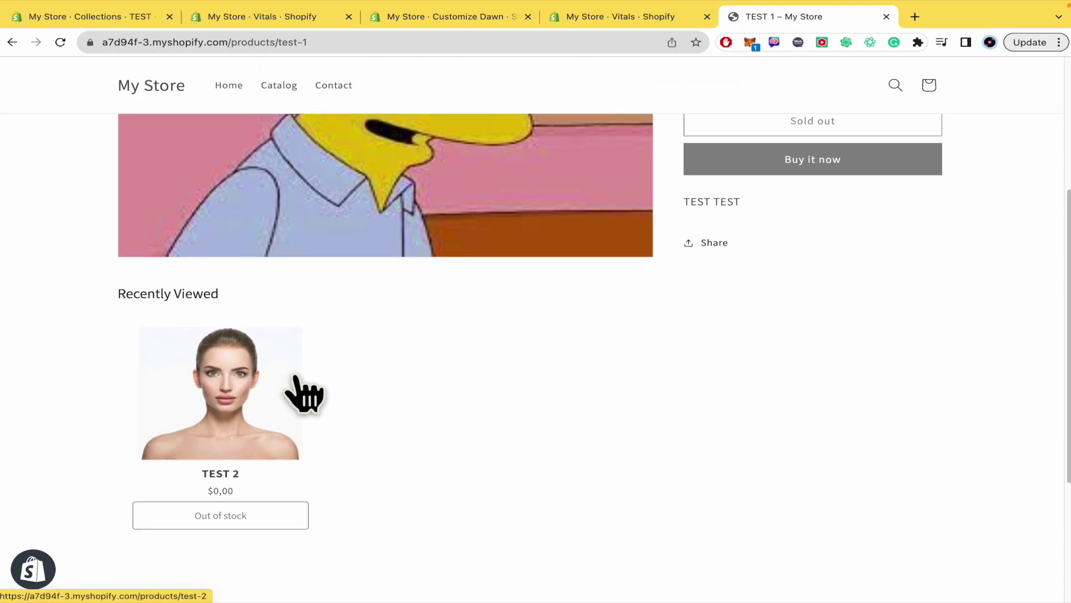
scroll(304, 393, "down", 1)
scroll(304, 390, "up", 5)
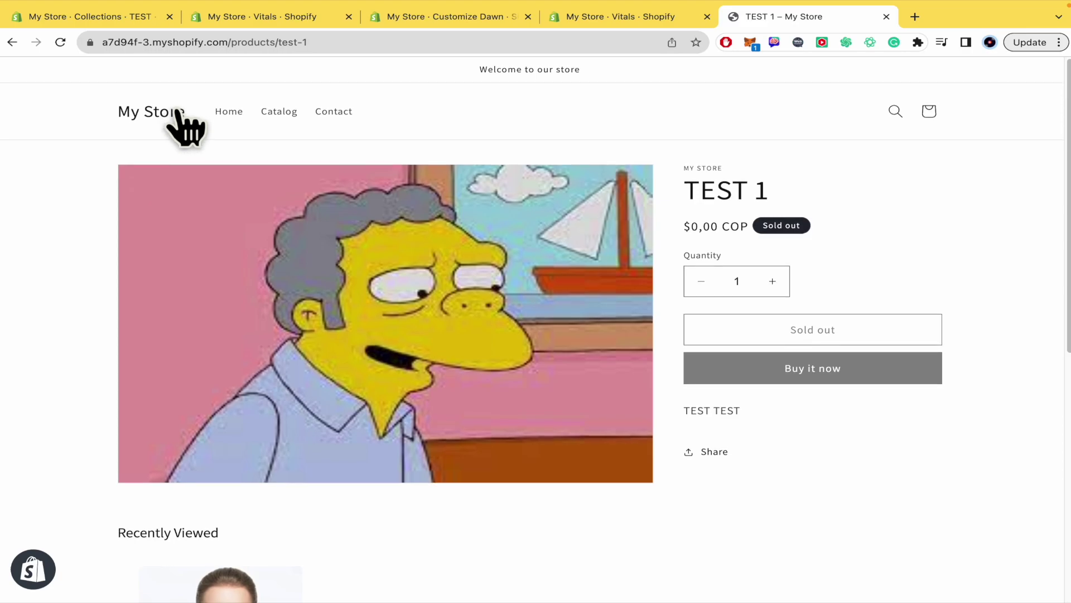
- Check the Recently Viewed and Featured collection sections on the reloaded storefront home page and return to the Dawn theme editor
left_click(180, 117)
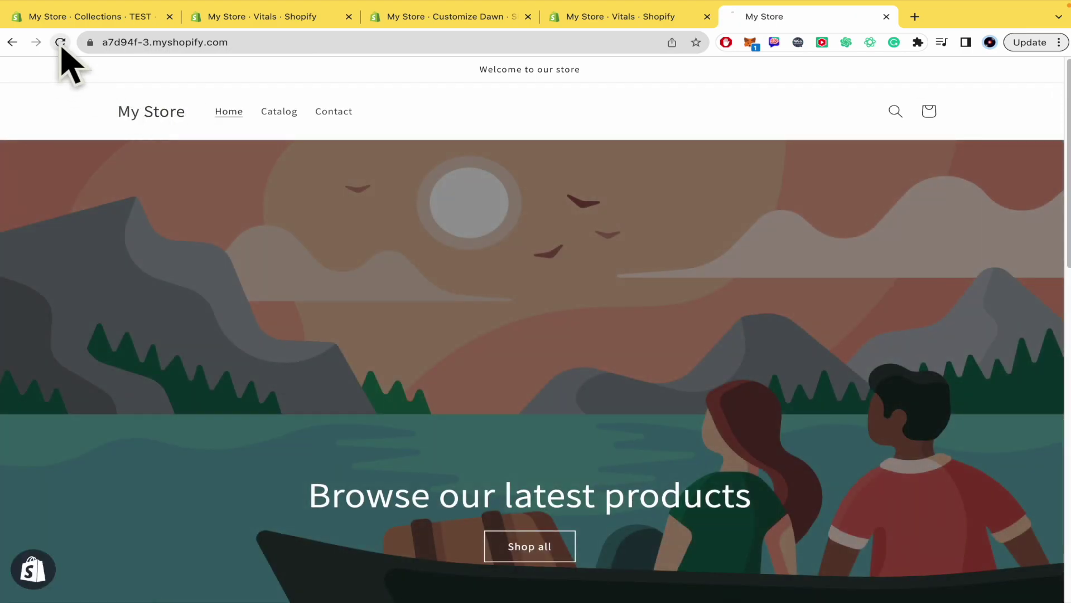
left_click(60, 41)
scroll(396, 282, "down", 2)
scroll(389, 273, "down", 9)
scroll(393, 279, "up", 2)
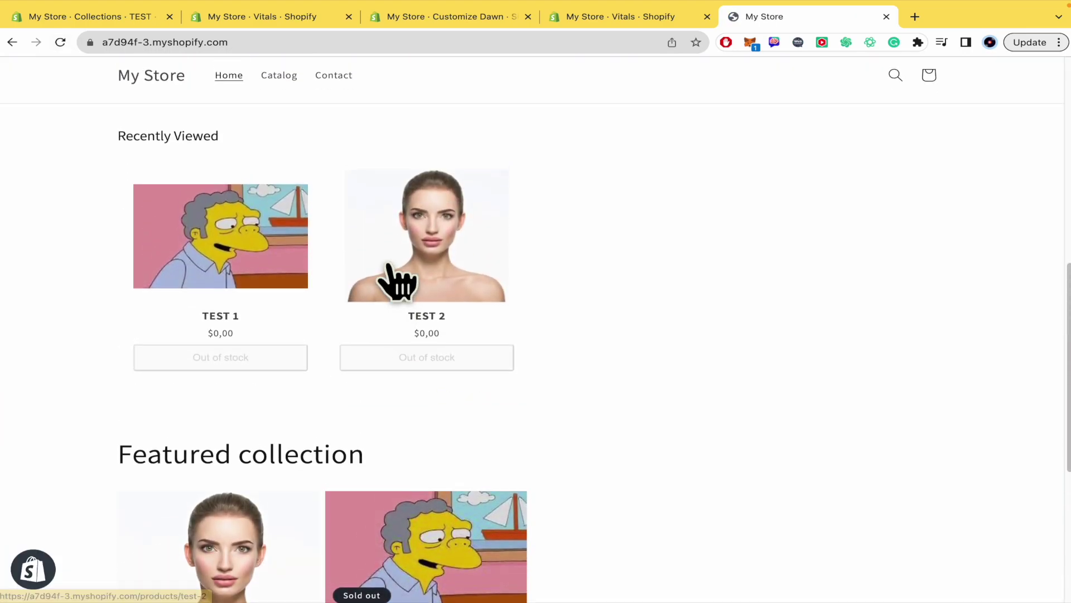
scroll(437, 485, "down", 2)
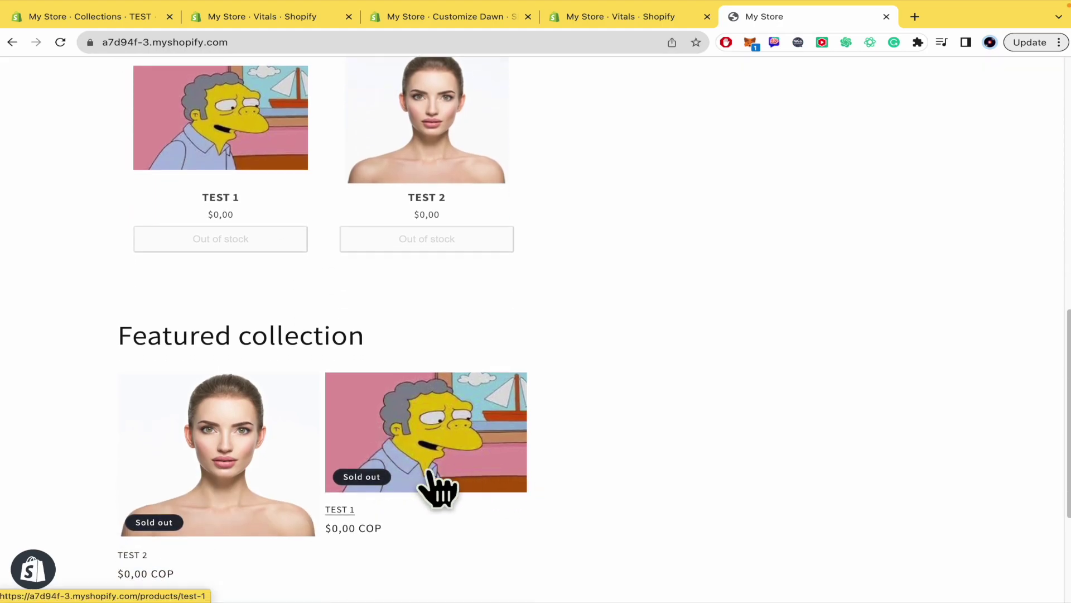
scroll(544, 480, "up", 2)
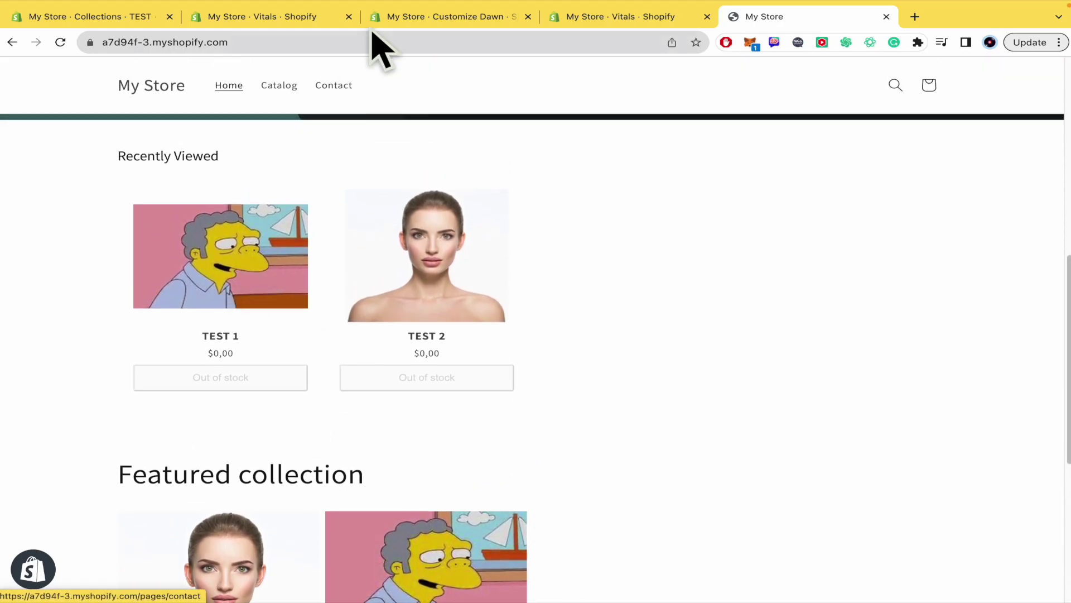
left_click(441, 23)
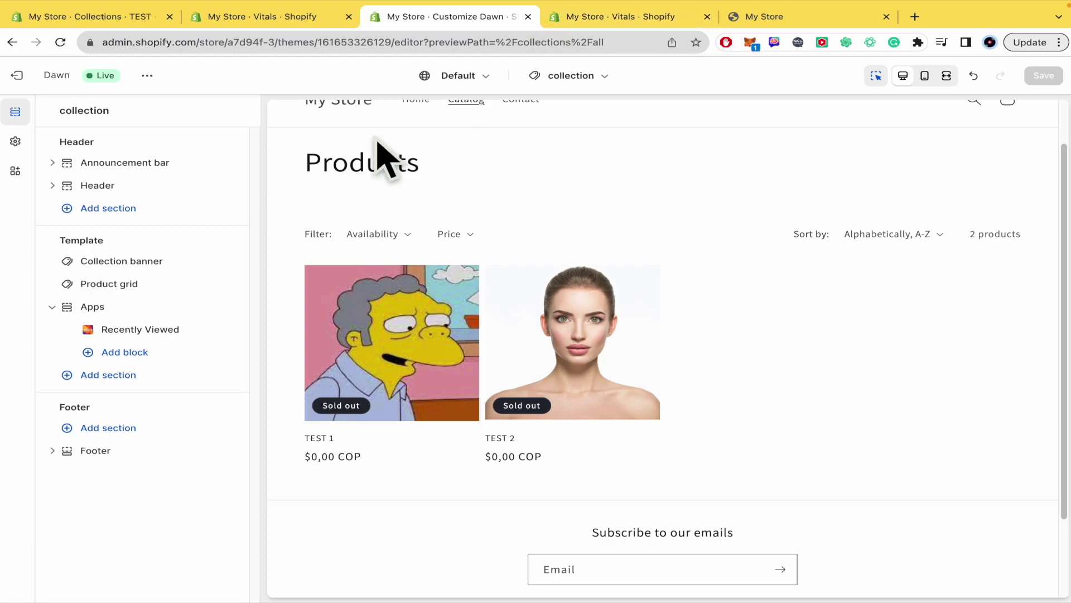